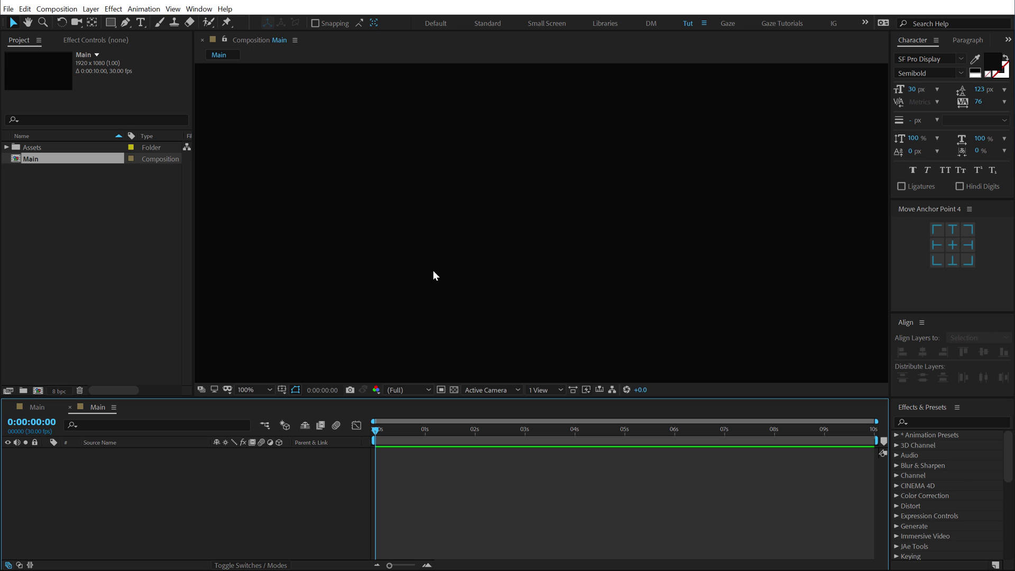
Add the Logo image from the Assets folder to the empty Main composition as a layer
key(shift+slash)
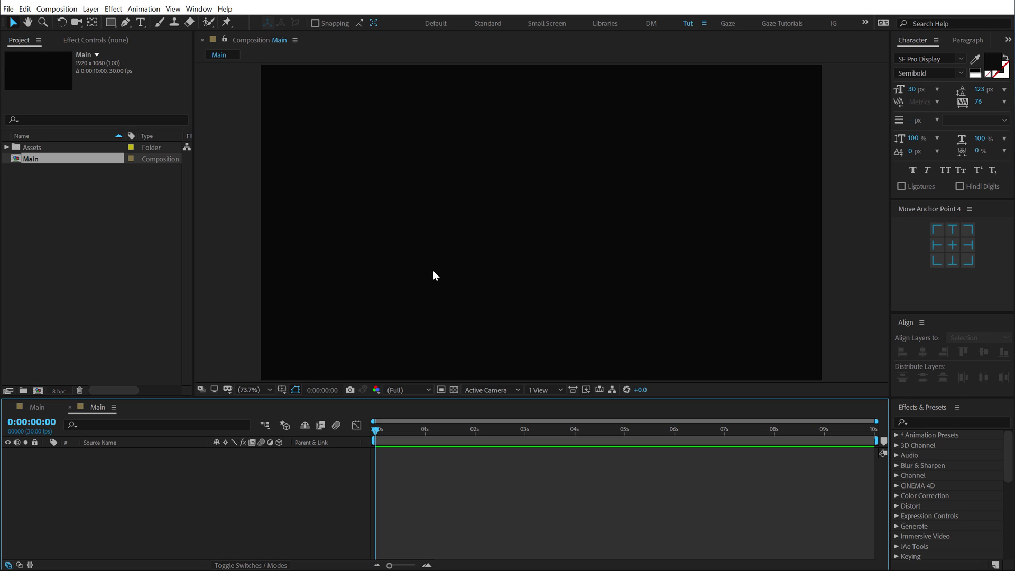
click(6, 147)
click(50, 159)
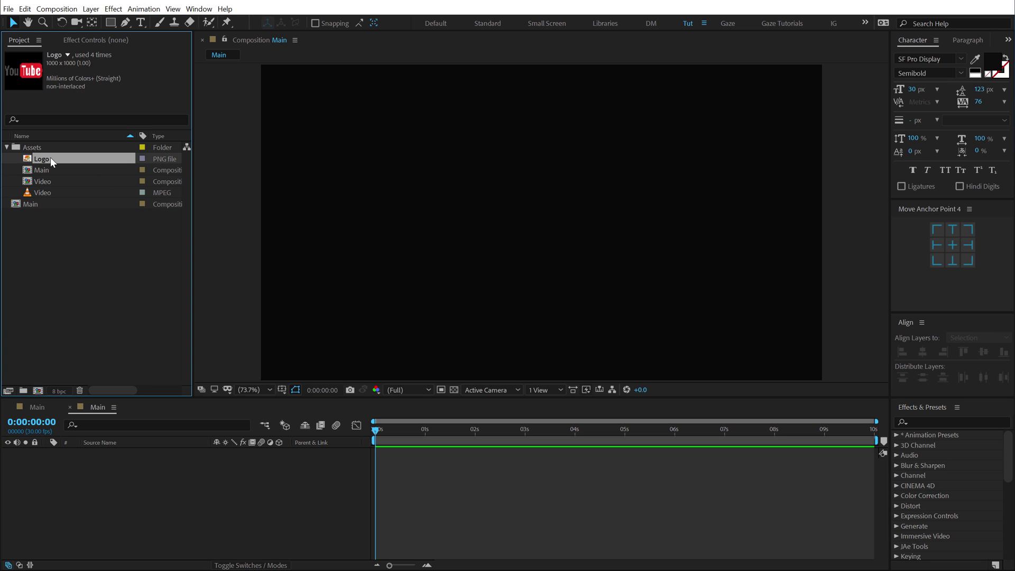
drag(49, 157, 105, 478)
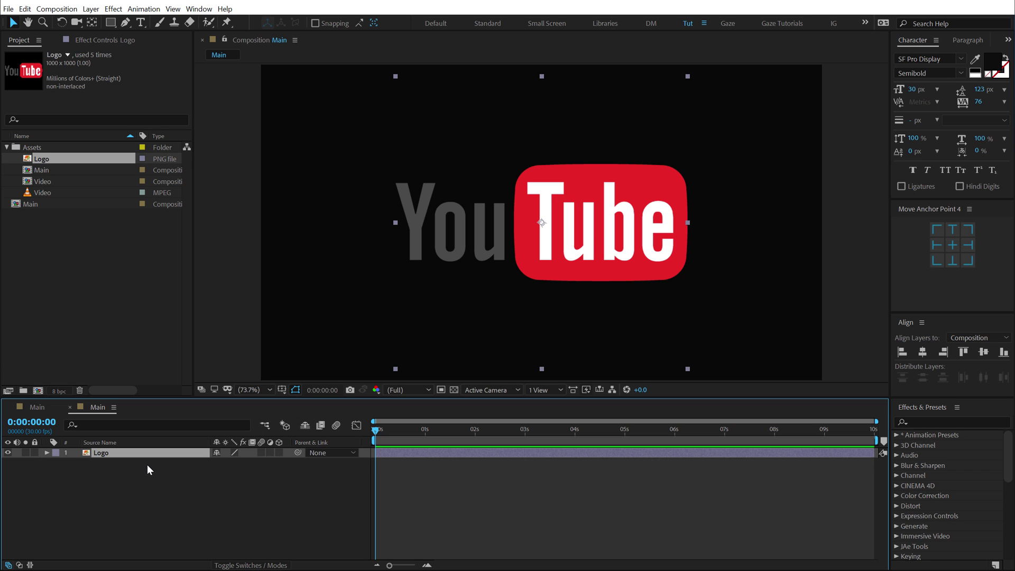
Set the Logo layer's scale to 40%
key(s)
click(249, 463)
text(40.0,40.0)
key(Return)
click(205, 487)
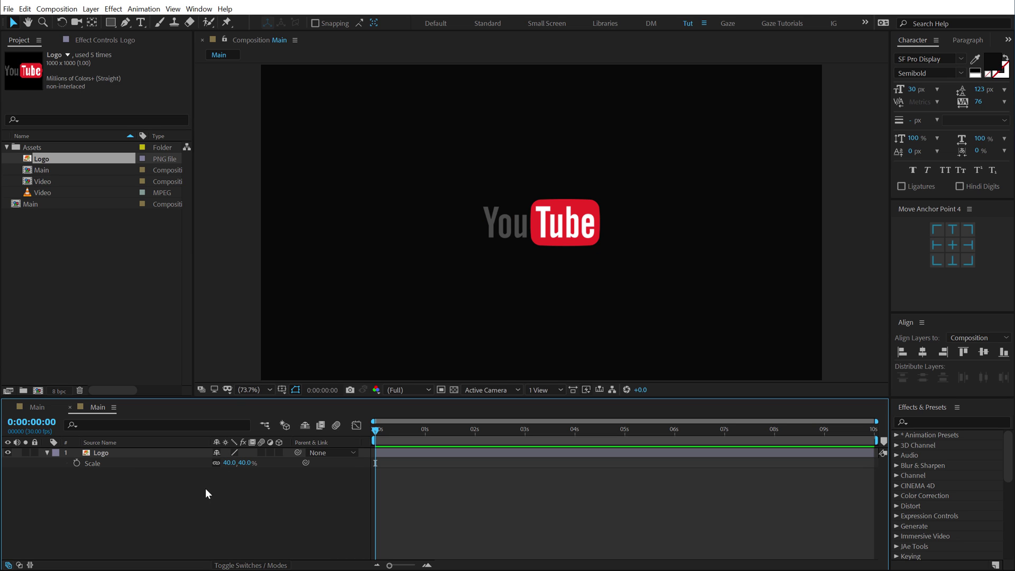
click(46, 453)
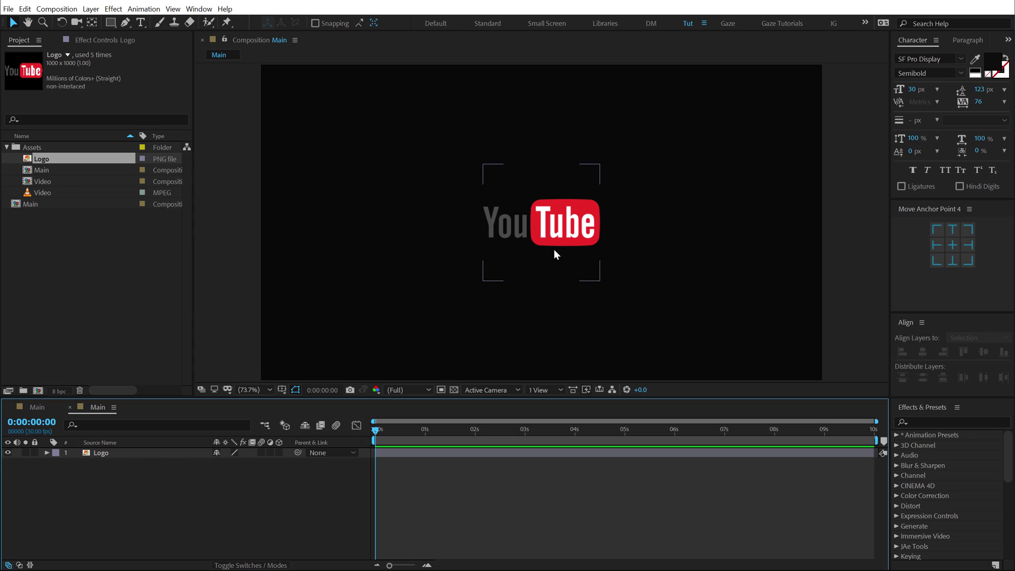
click(111, 23)
key(slash)
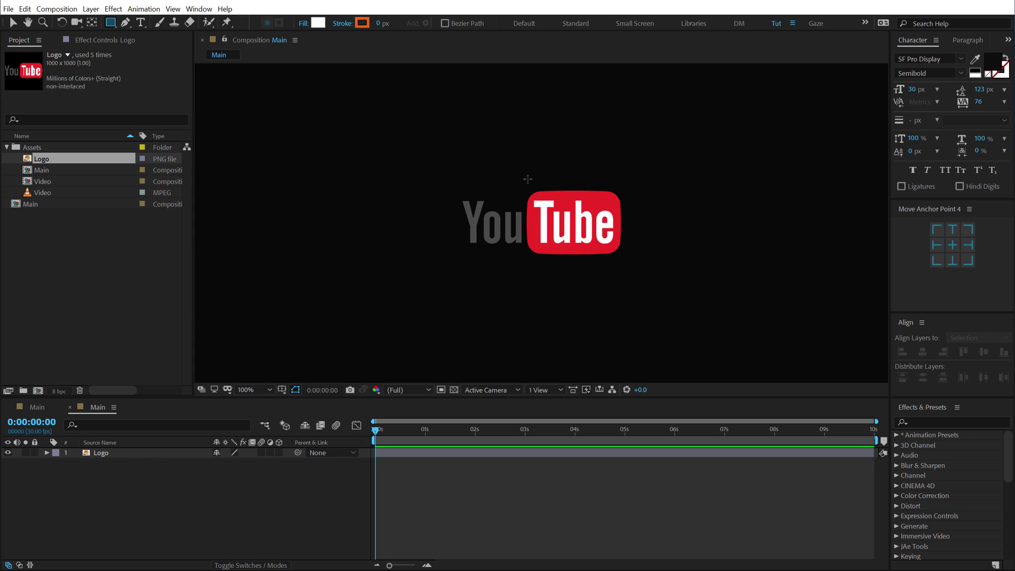
click(520, 204)
drag(521, 205, 441, 285)
key(ctrl+z)
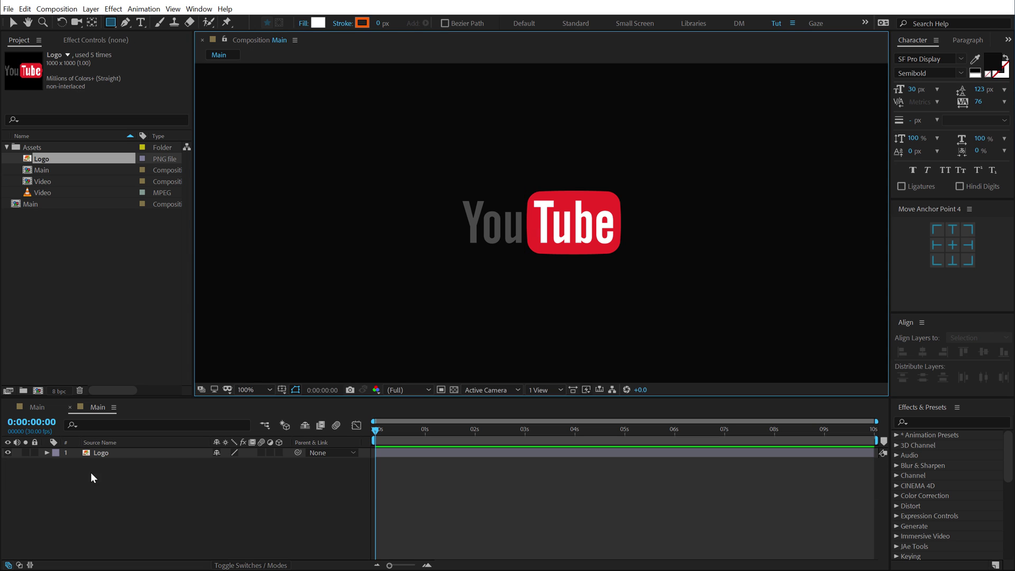
Draw a rectangular mask on the Logo layer around the word "You", widening it to include the whole letter u
click(102, 455)
key(period)
mouse_move(501, 141)
mouse_down()
mouse_move(390, 322)
mouse_move(296, 301)
mouse_up()
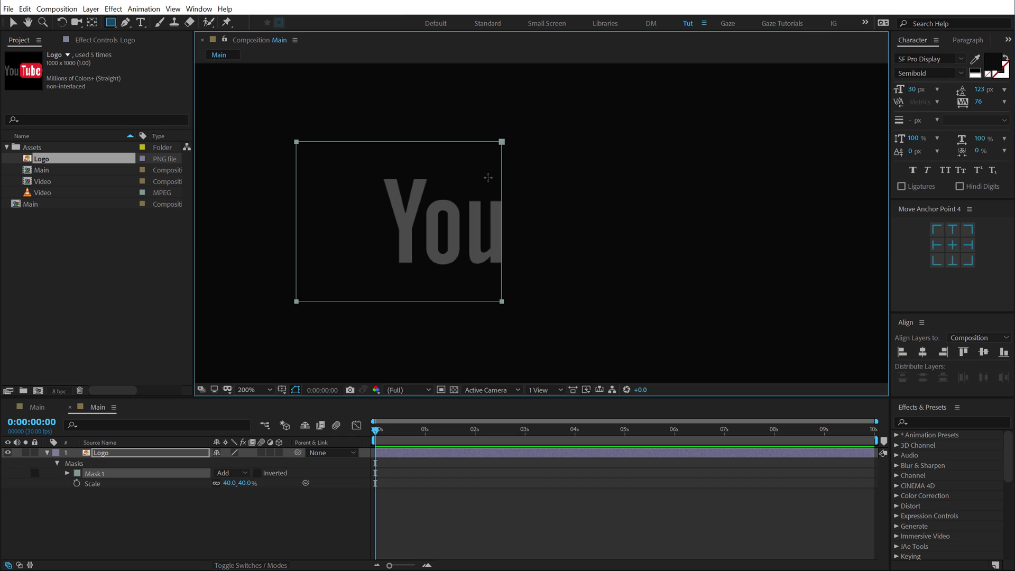
key(v)
drag(491, 137, 507, 303)
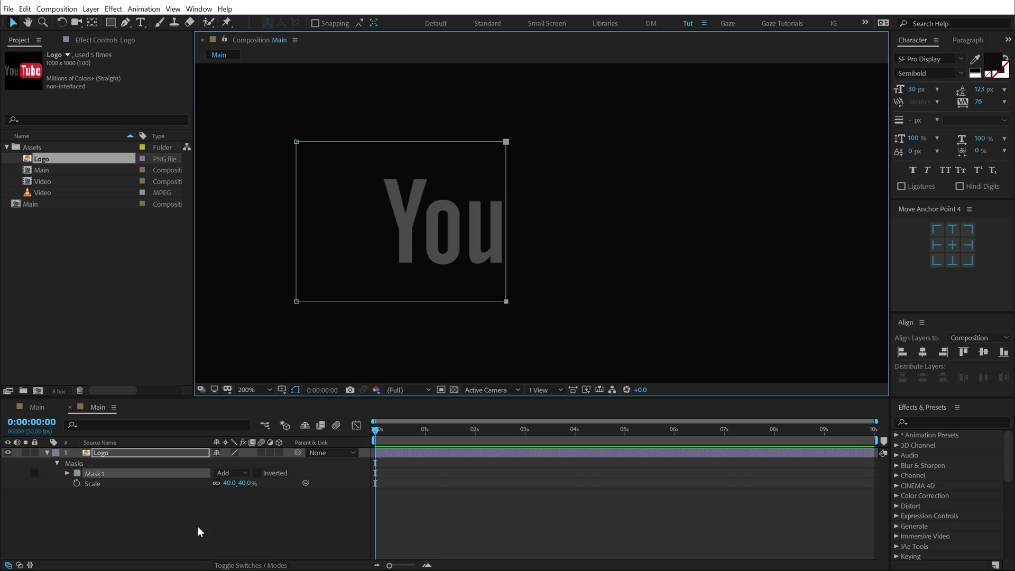
Rename the masked Logo layer as You
click(160, 501)
click(109, 453)
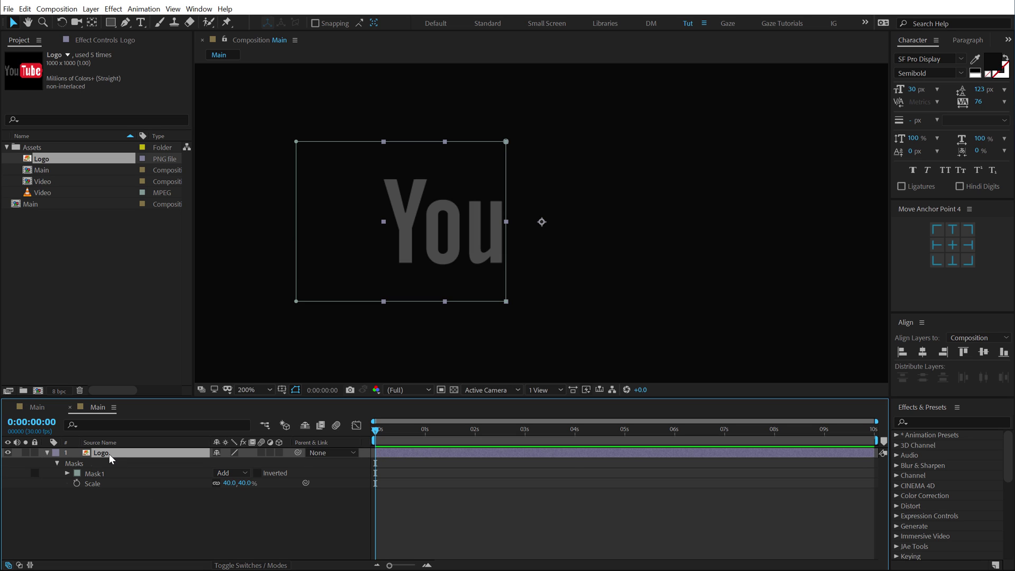
key(Return)
text(You)
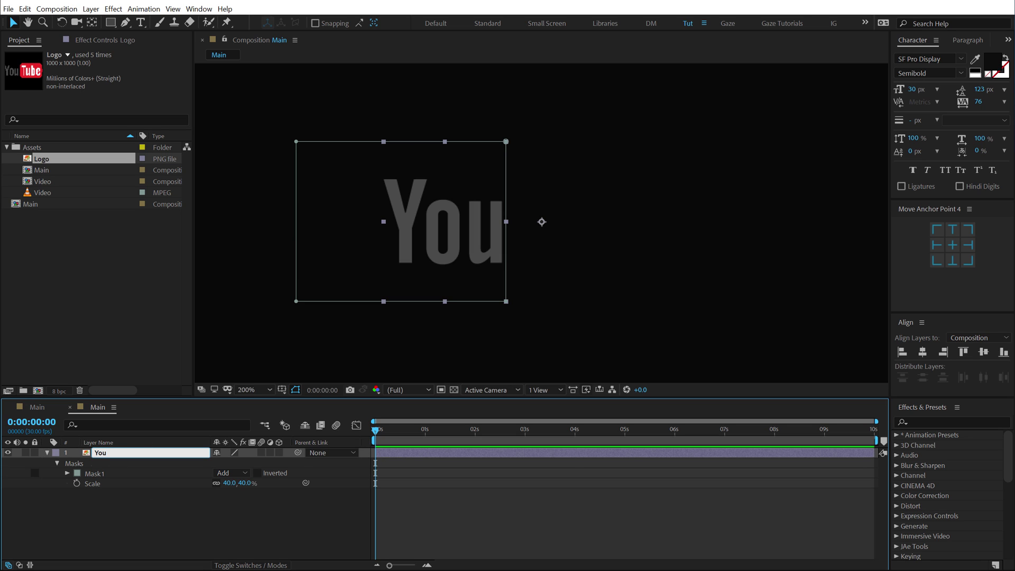
key(Return)
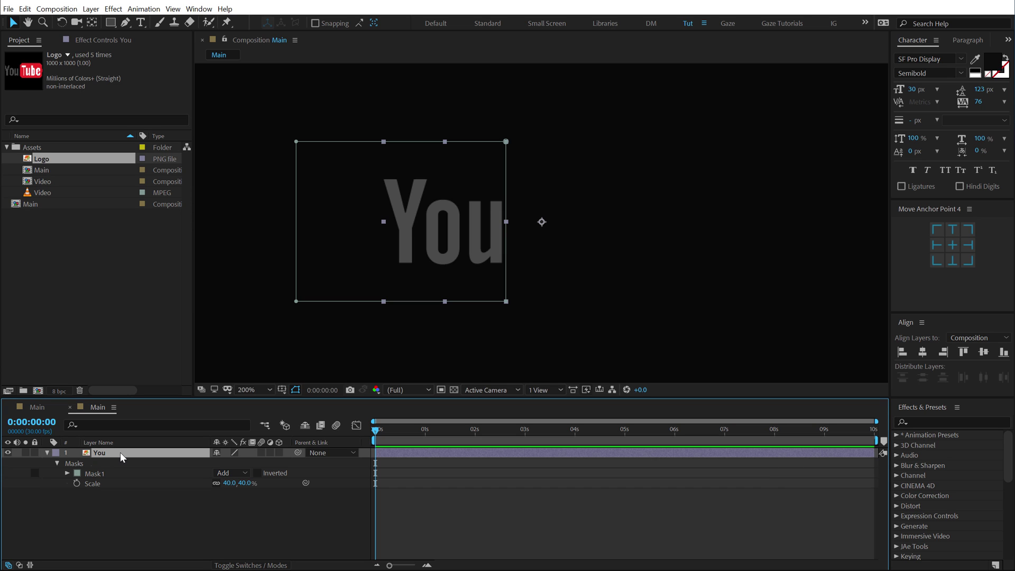
Duplicate the You layer and name the copy Tube
key(ctrl+d)
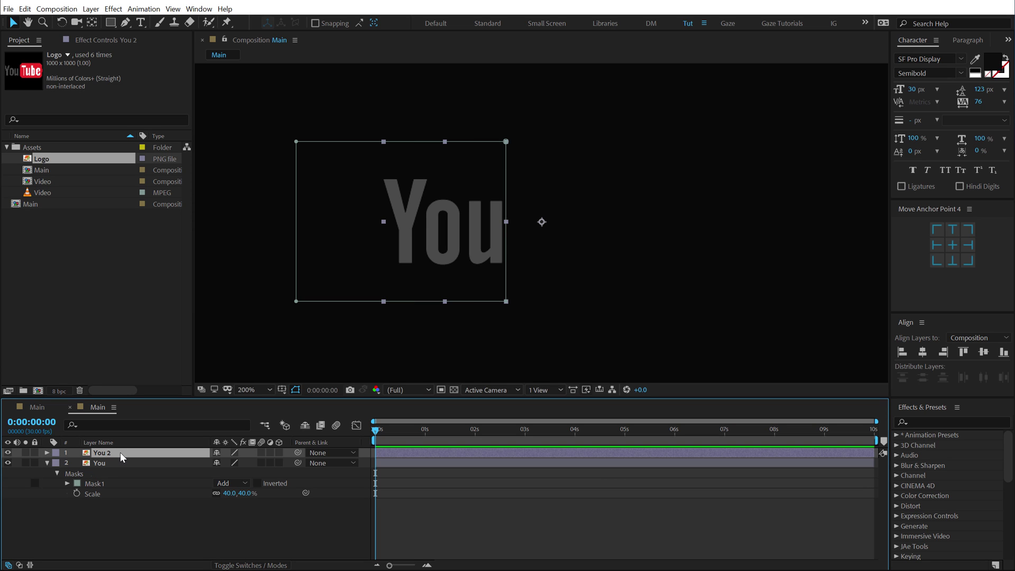
key(Return)
text(Tube)
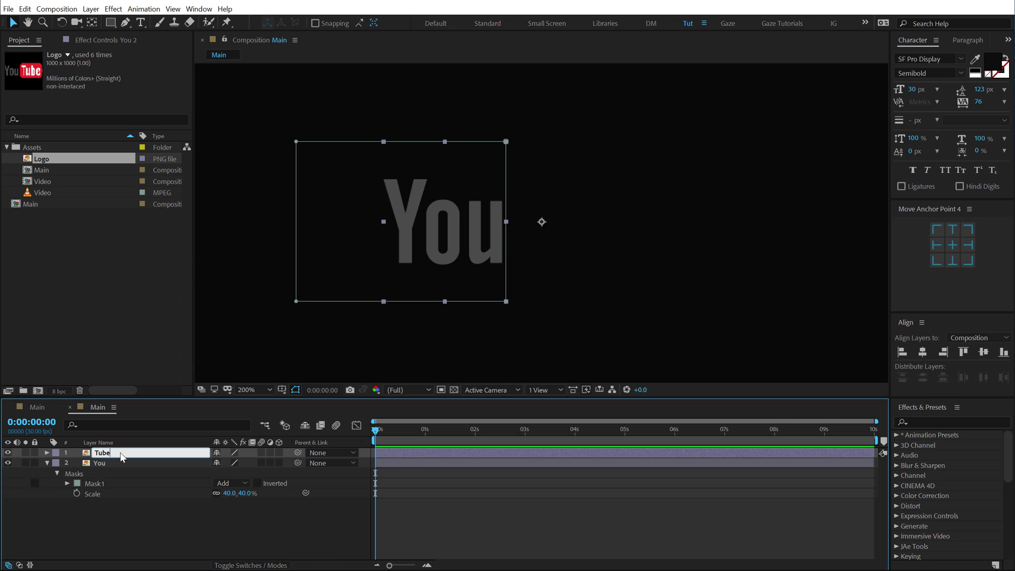
key(Return)
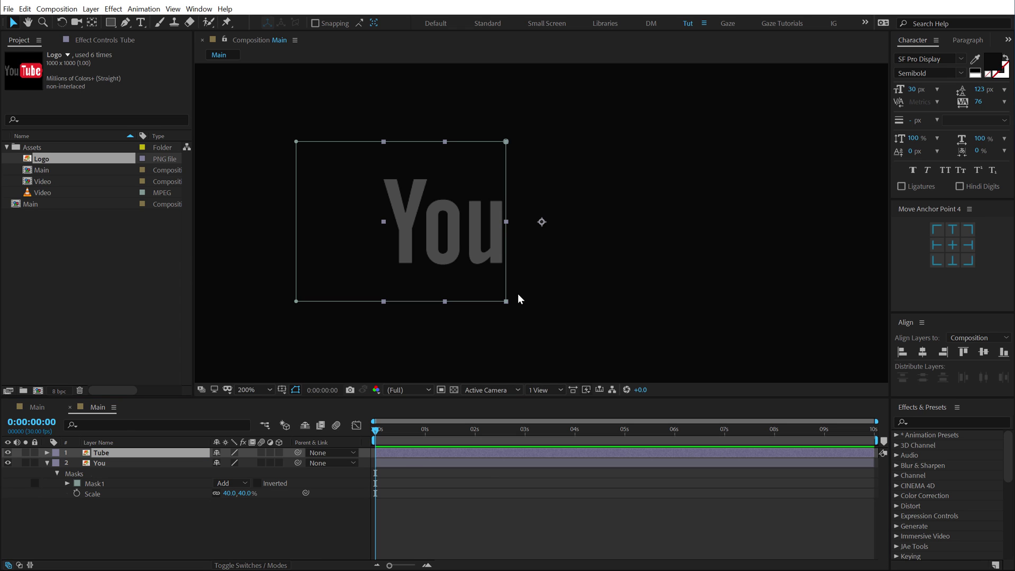
Invert Mask 1 on the Tube layer and collapse the properties of both layers
click(129, 452)
key(m)
key(comma)
key(comma)
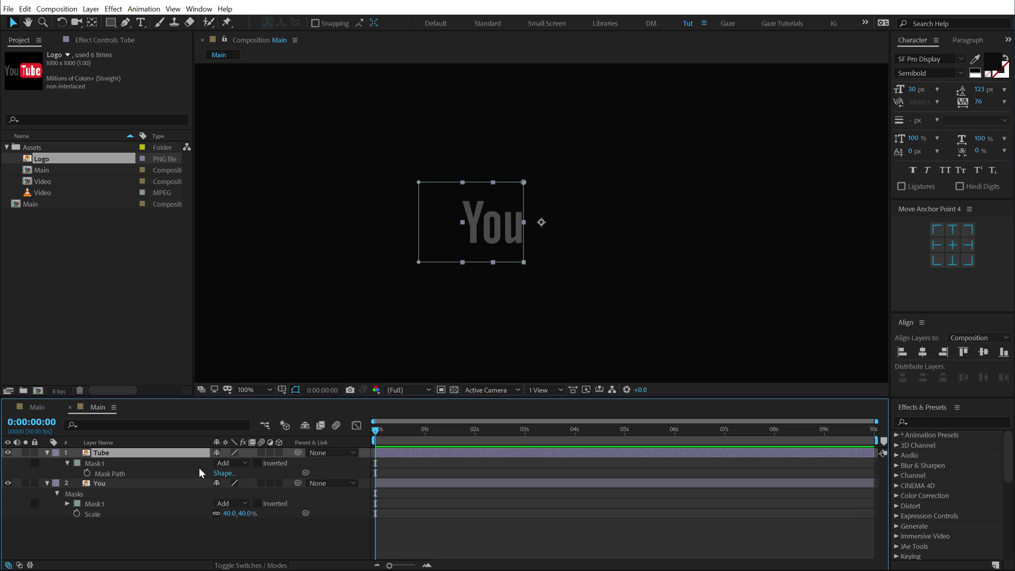
click(258, 464)
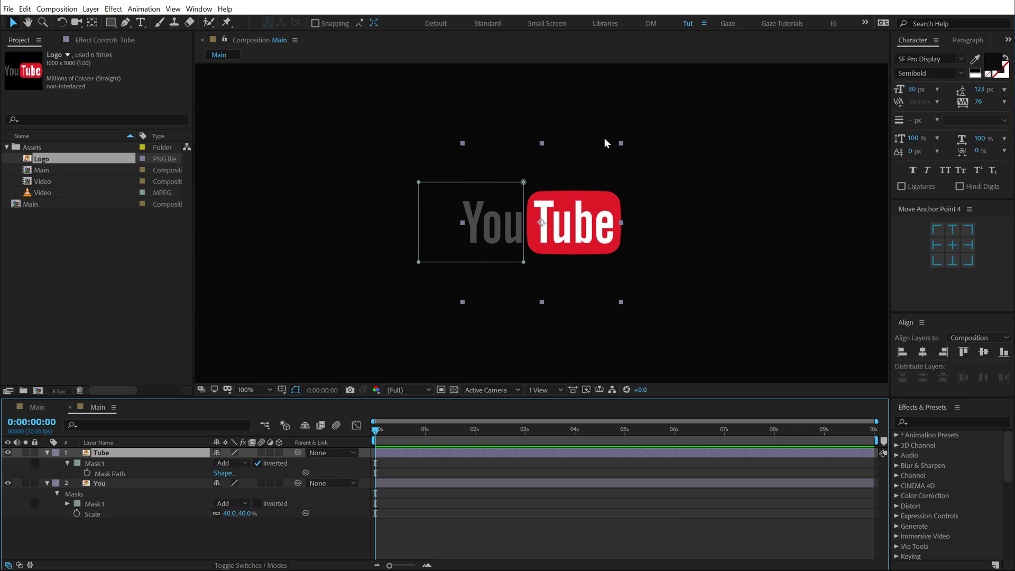
click(46, 454)
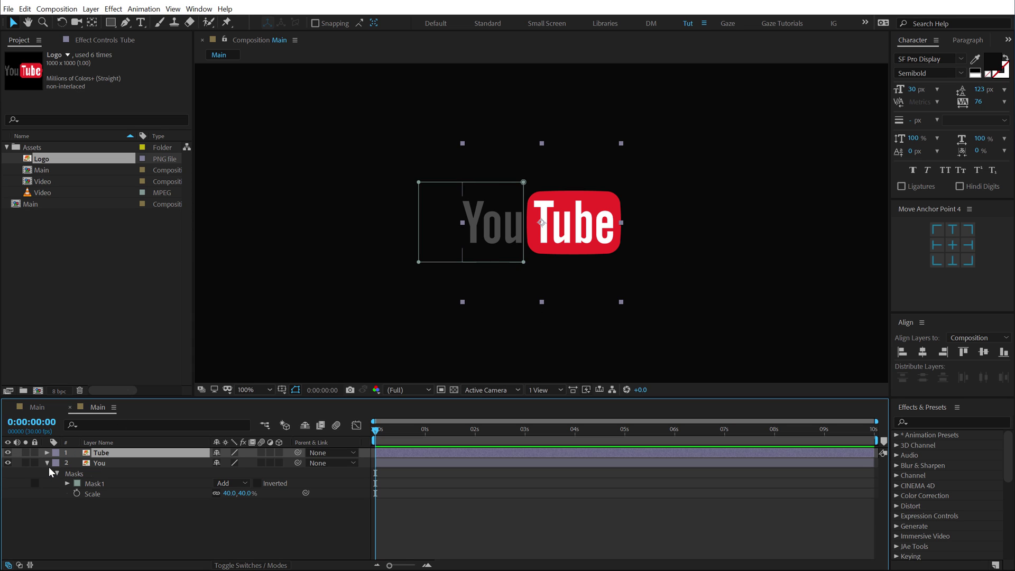
click(48, 463)
click(93, 480)
Check the Tube and You layers separately by hiding and showing each in turn
click(101, 456)
click(8, 452)
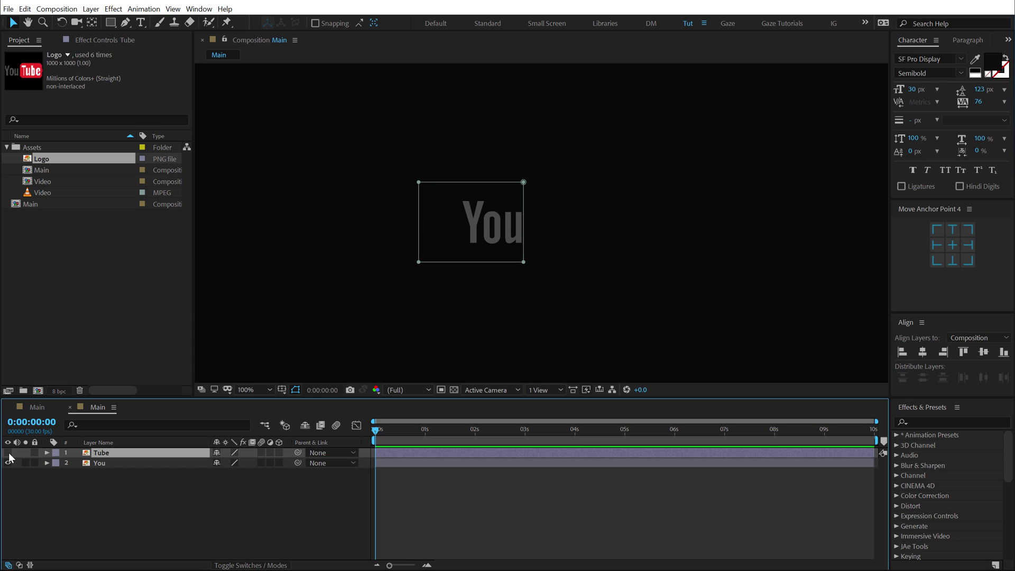
click(8, 453)
click(8, 463)
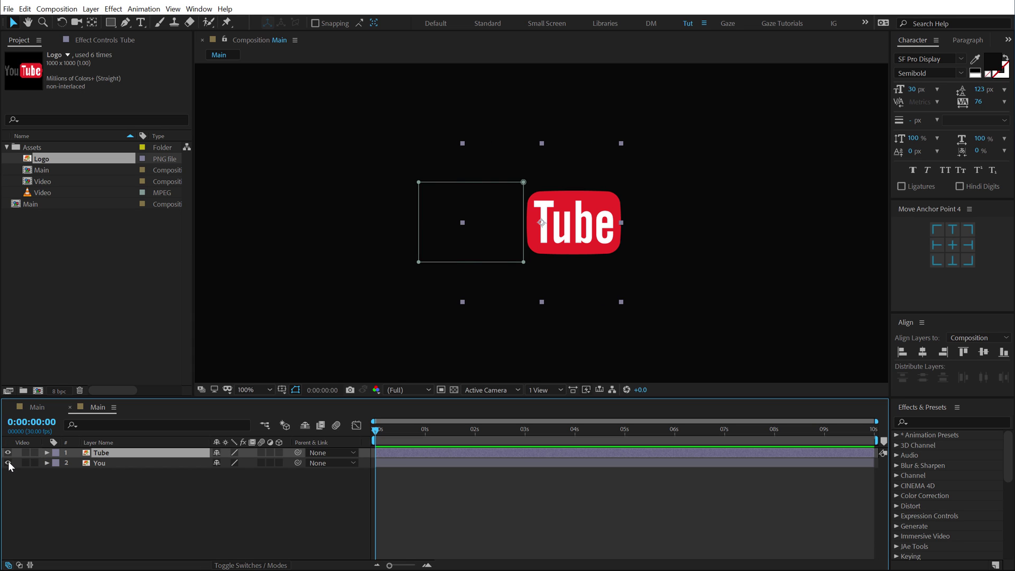
click(8, 462)
click(132, 492)
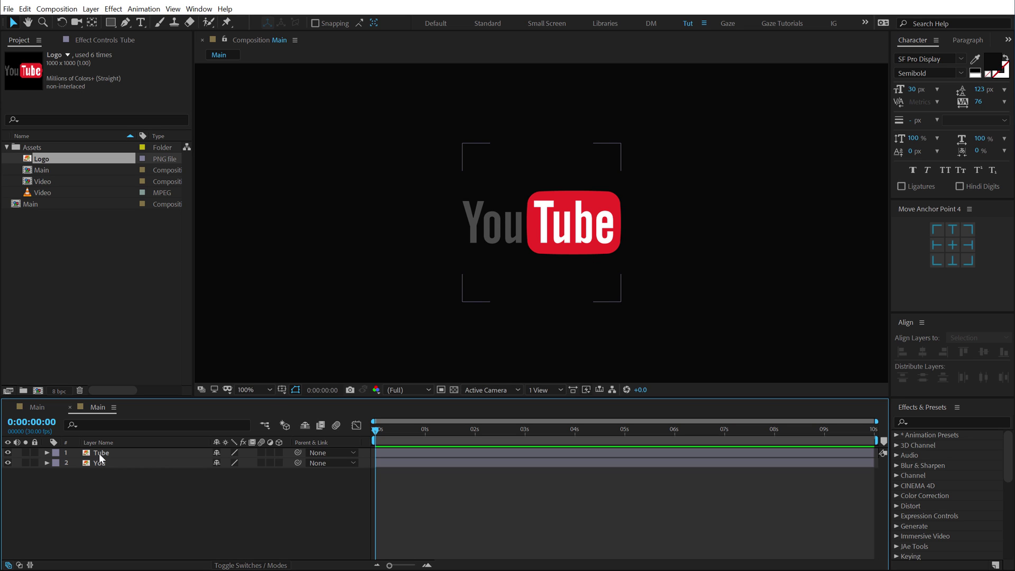
Duplicate the Tube layer and name the copy Matte
click(582, 238)
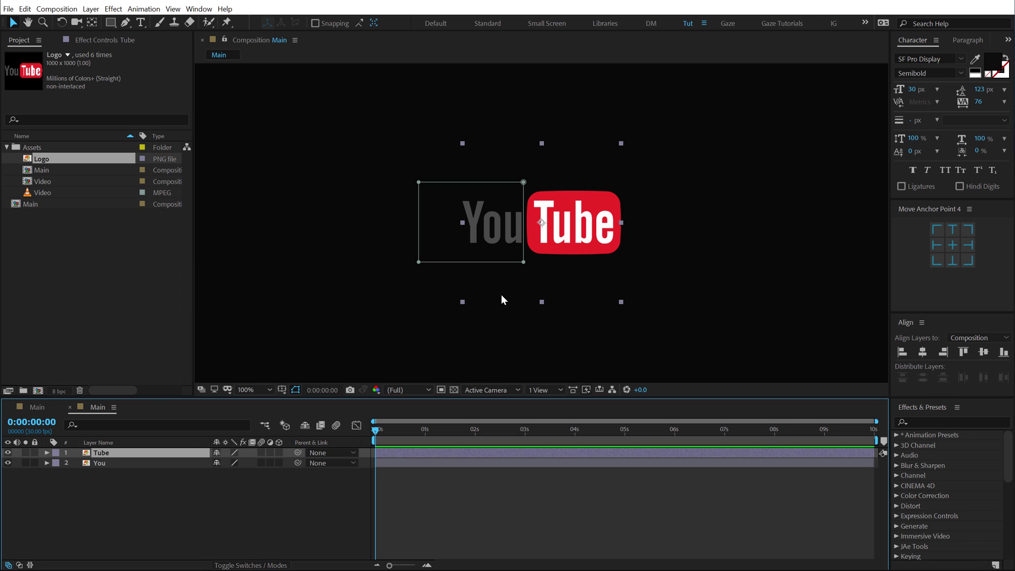
key(ctrl+d)
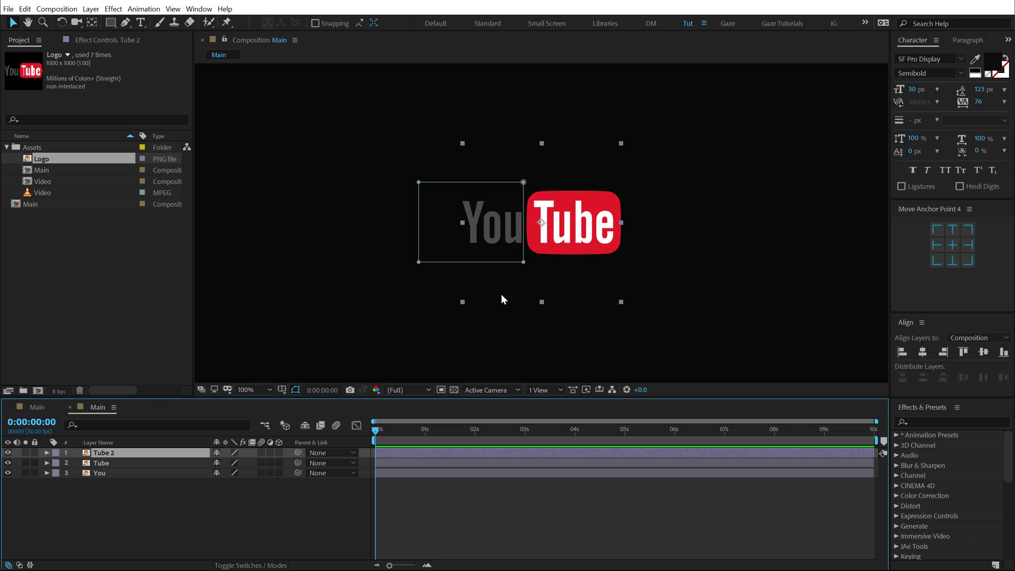
key(Return)
text(Matt)
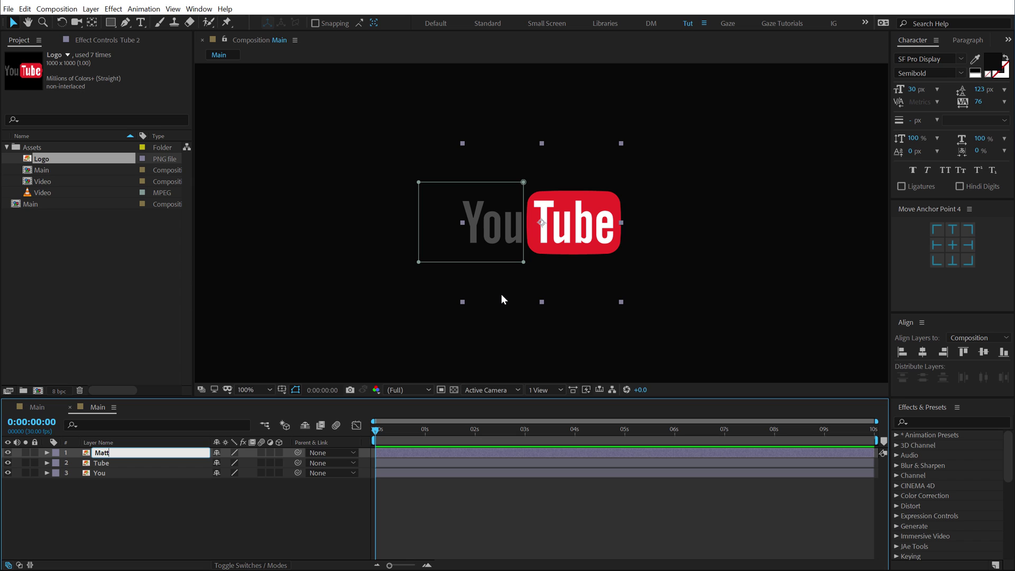
text(e)
key(Return)
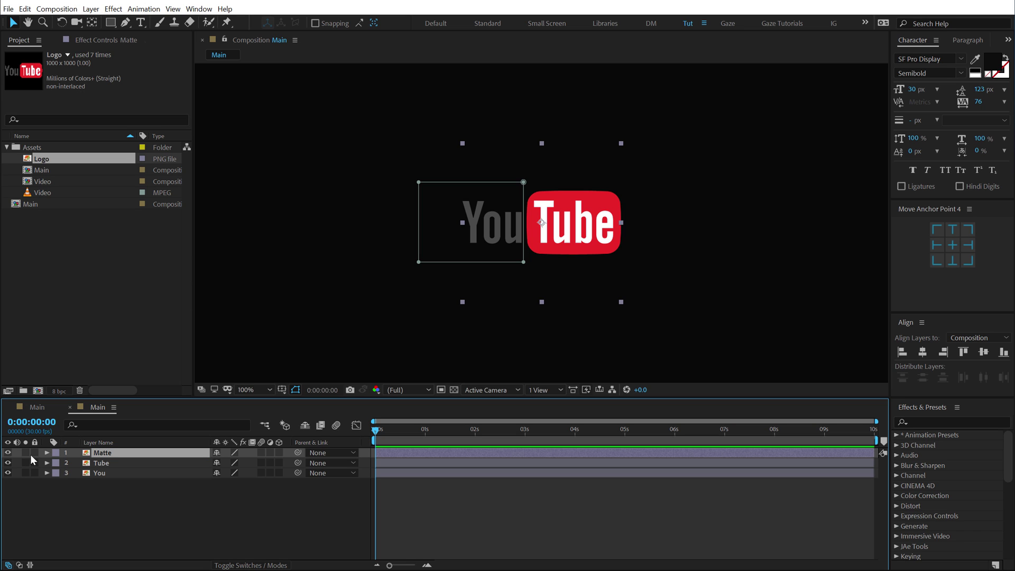
Set the Matte layer's label colour to Yellow
click(56, 453)
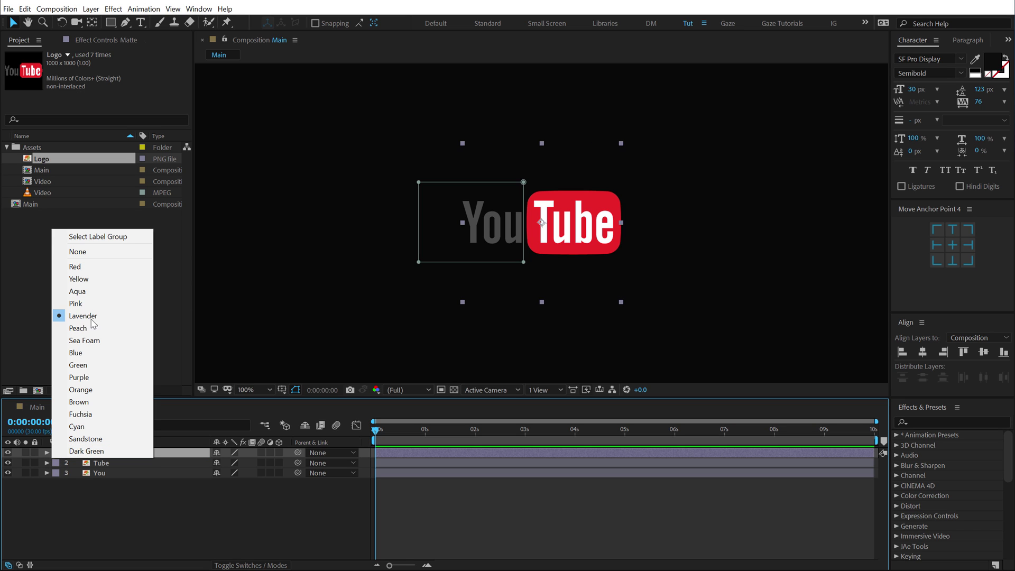
click(84, 277)
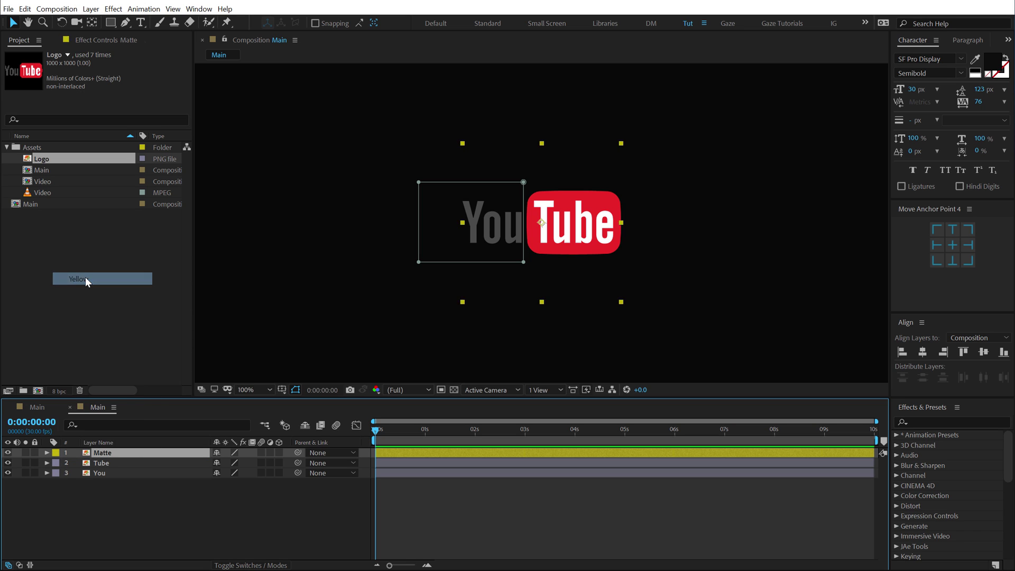
click(84, 535)
scroll(525, 233, down, 2)
scroll(525, 232, up, 2)
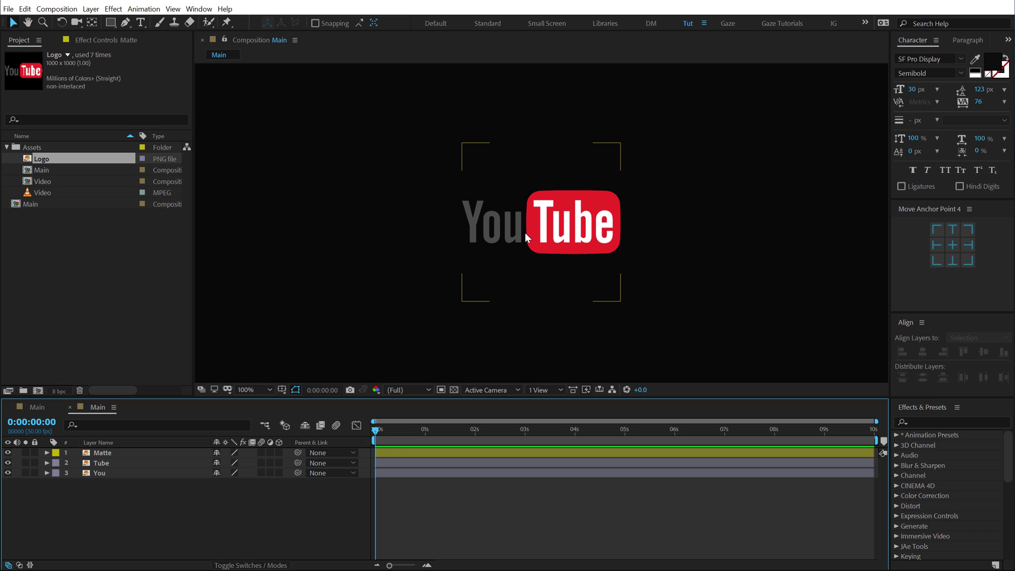
Create a new composition named Video with the default 1920 x 1080, 30 fps, 10-second settings
click(23, 282)
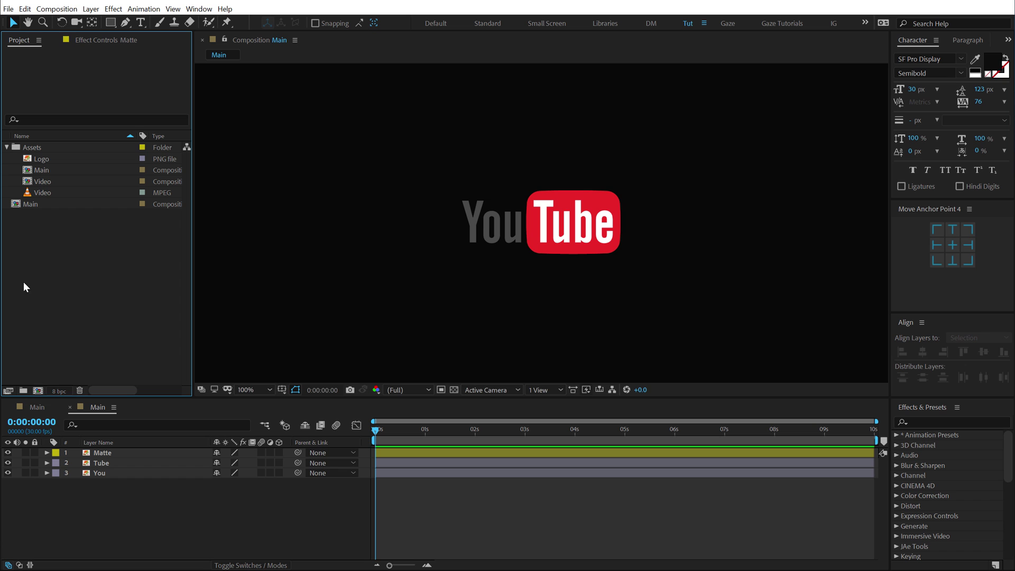
click(38, 392)
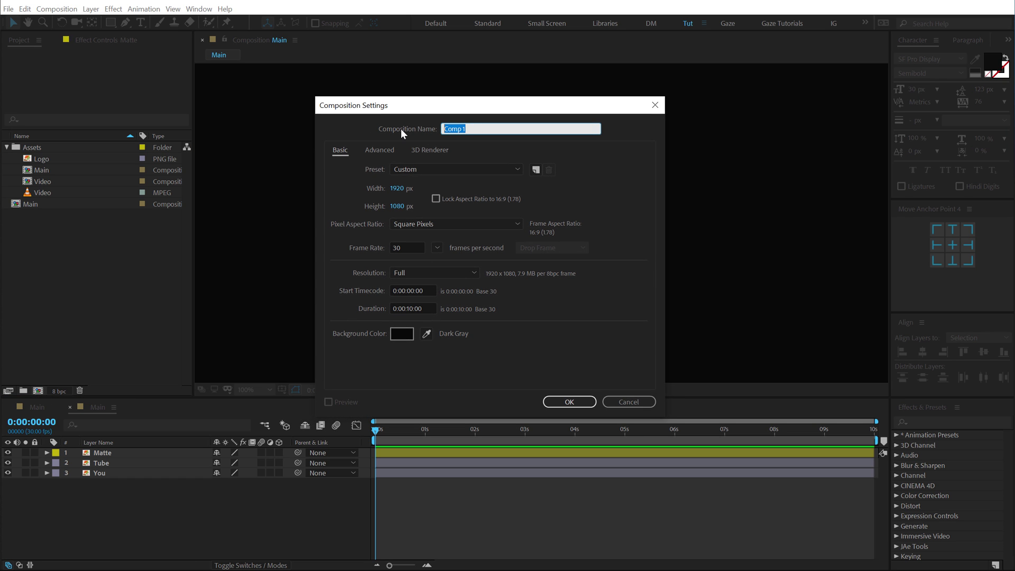
text(Video)
click(576, 402)
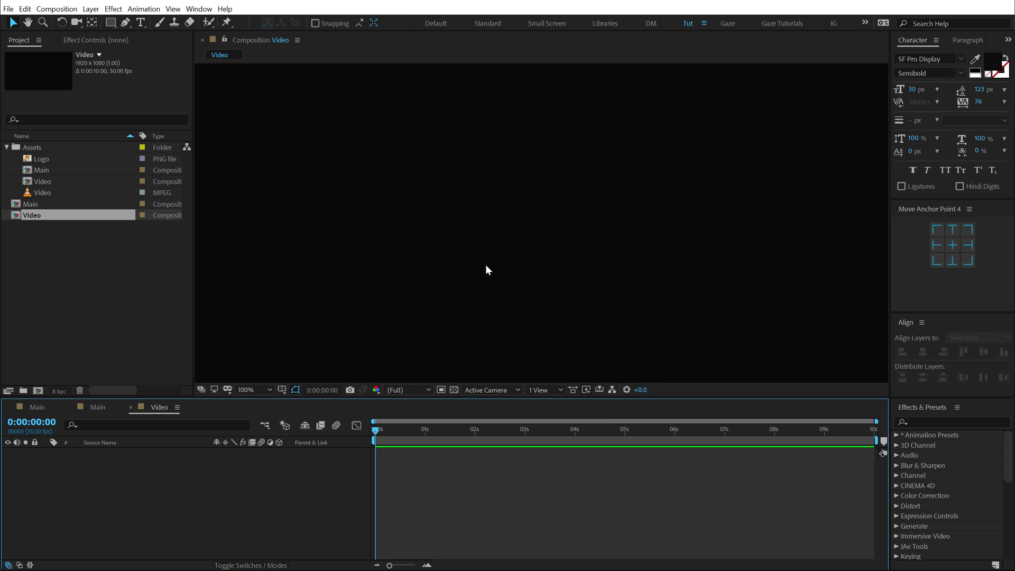
Copy the footage layer from the finished project's Video composition into the new Video composition, then return to the new Main composition
click(38, 407)
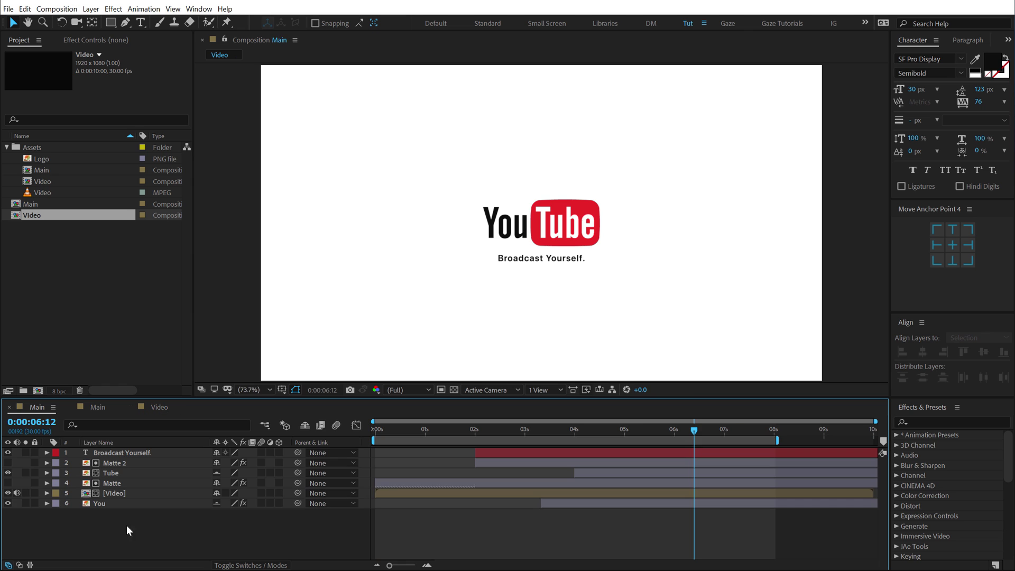
click(97, 504)
click(113, 493)
double_click(113, 493)
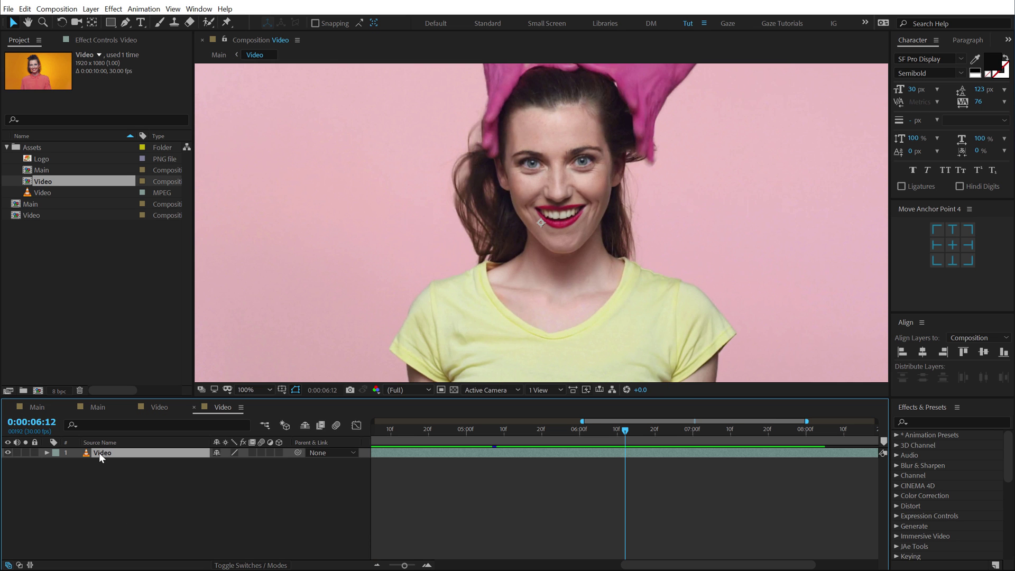
click(194, 407)
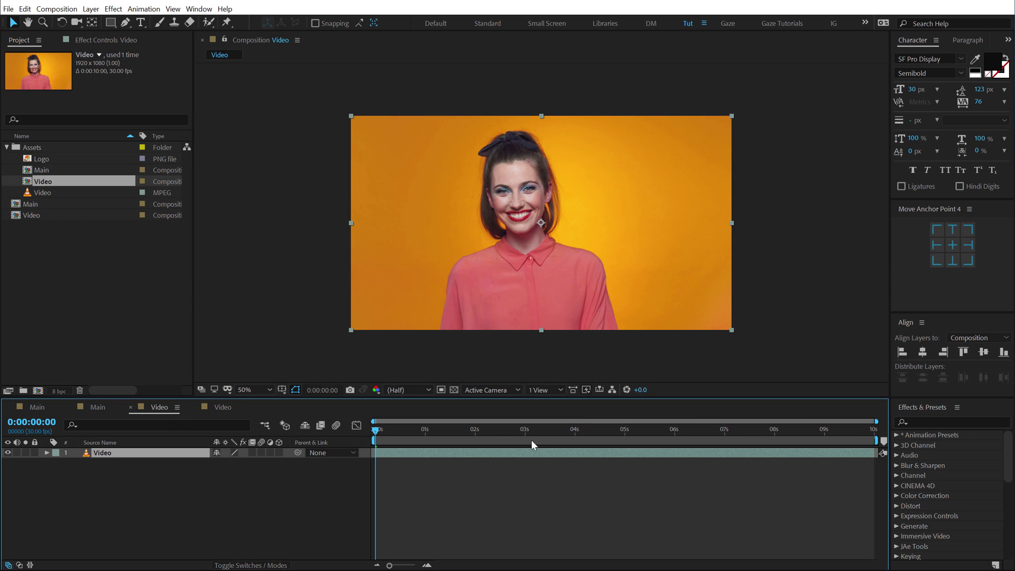
click(97, 407)
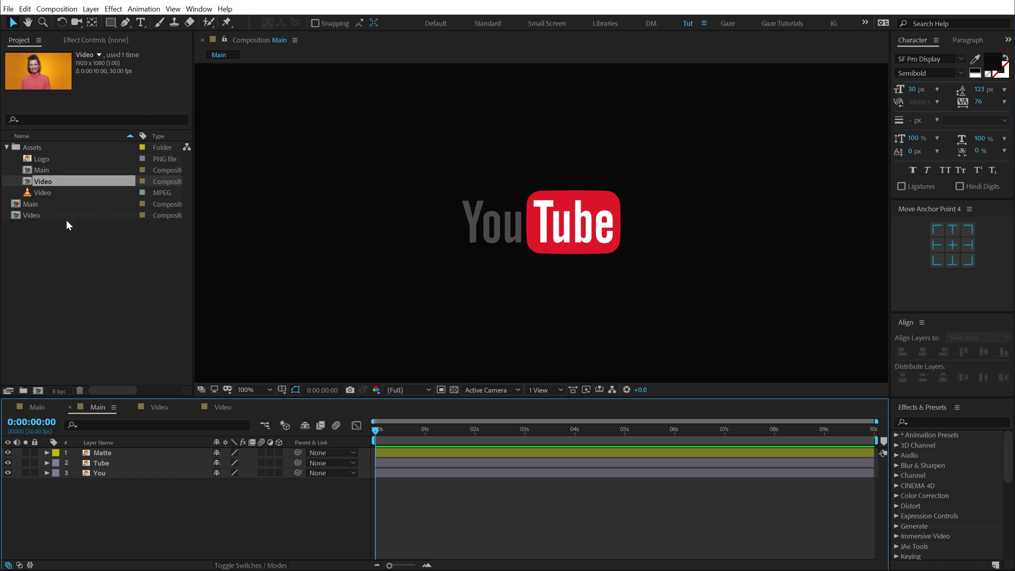
Add the Video composition to Main between the Matte and Tube layers, and hide the Tube and You layers
click(6, 147)
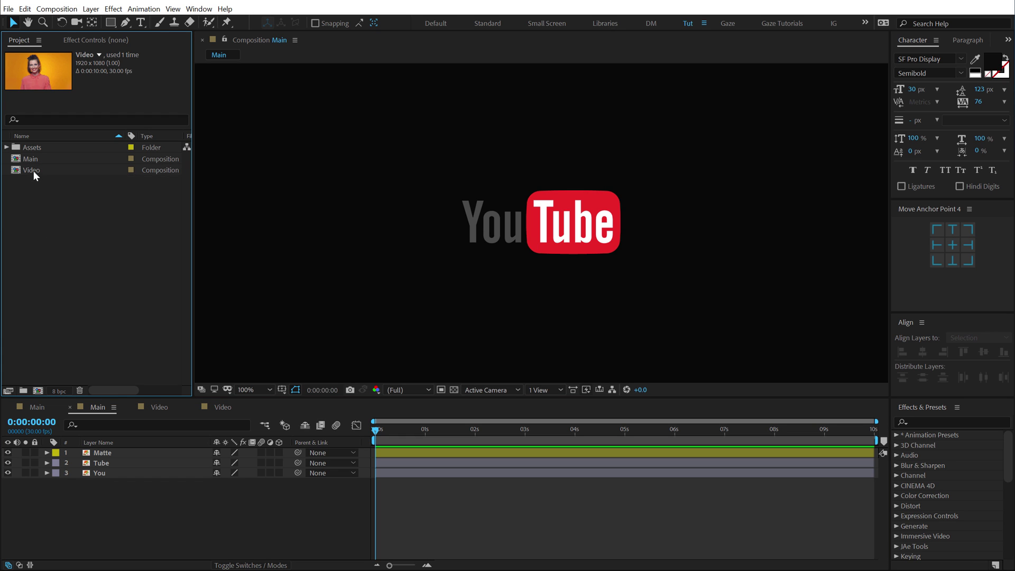
drag(34, 170, 115, 454)
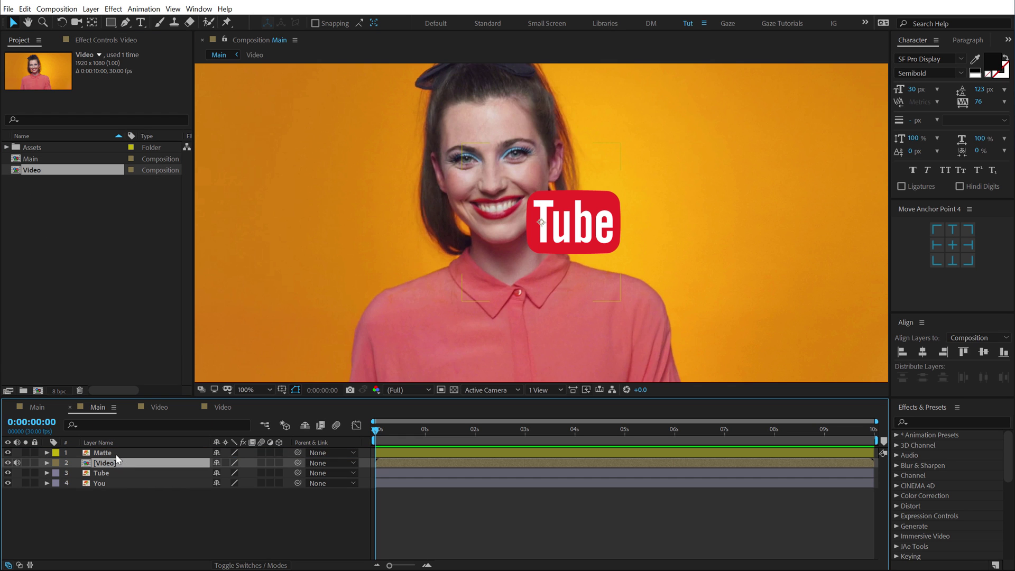
scroll(547, 253, down, 2)
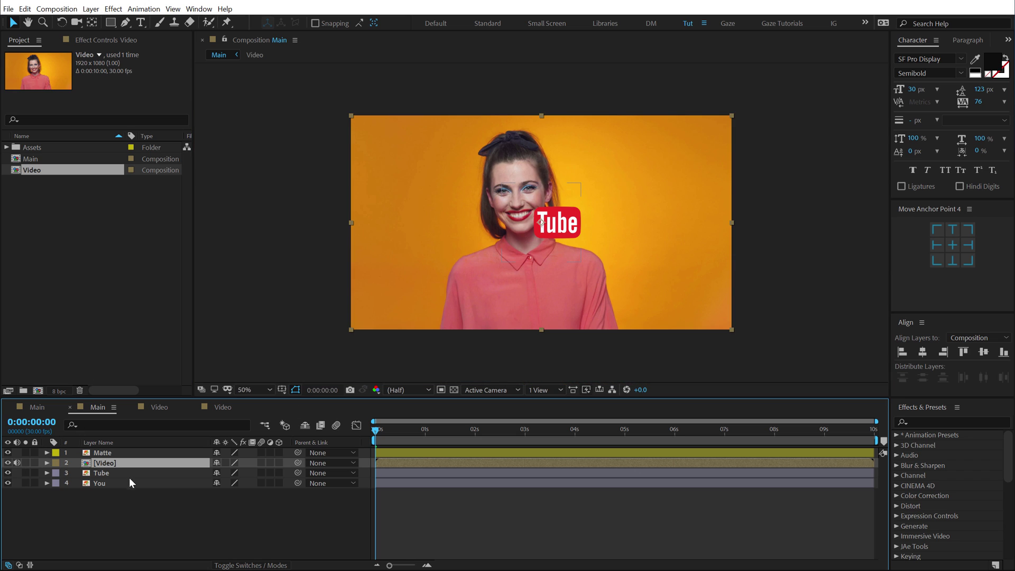
drag(11, 475, 17, 497)
Apply a Fill effect to the Matte layer and set its colour to white, FFFFFF
click(110, 453)
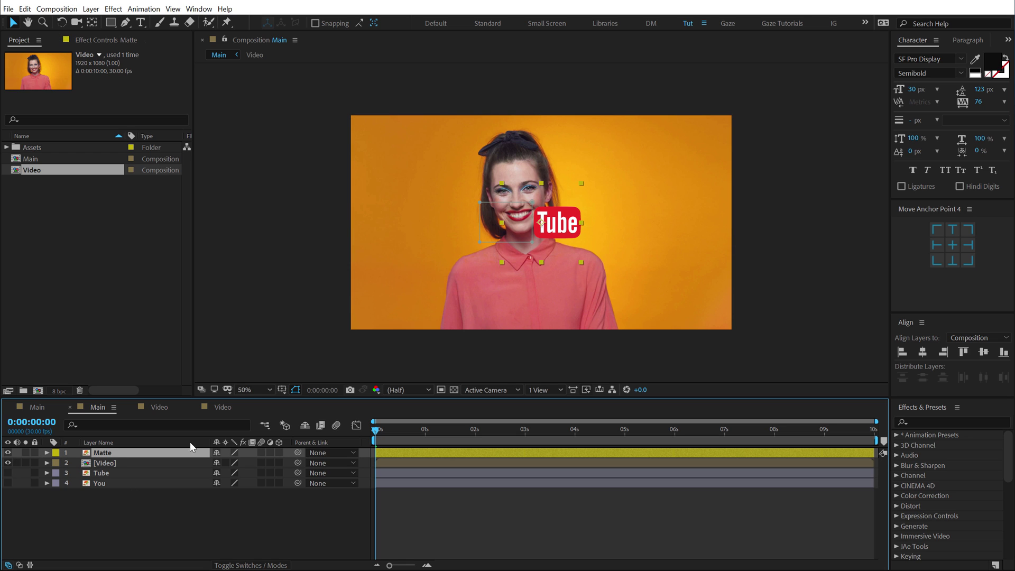
click(924, 422)
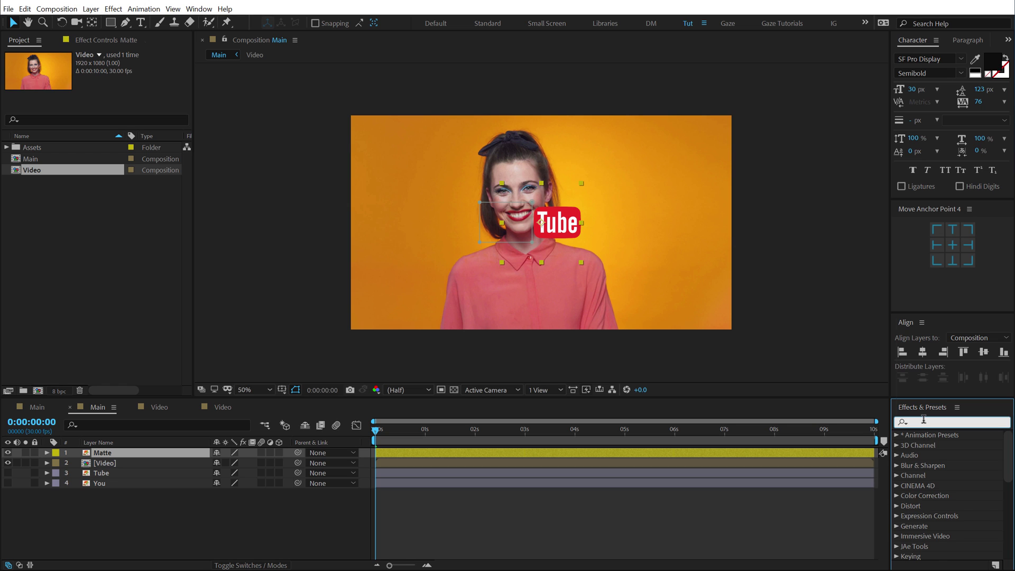
text(fill)
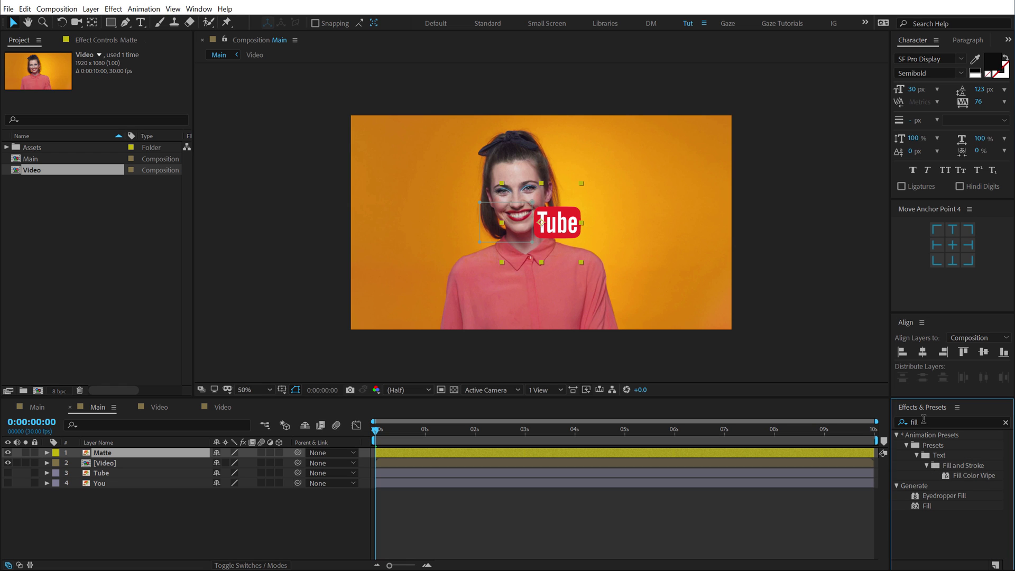
double_click(927, 506)
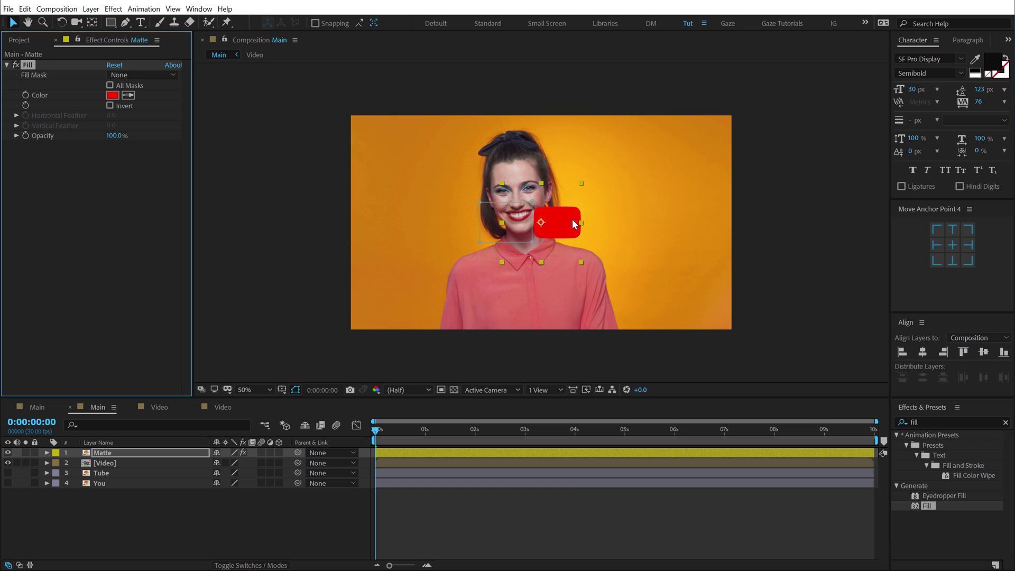
click(113, 95)
text(ffffff)
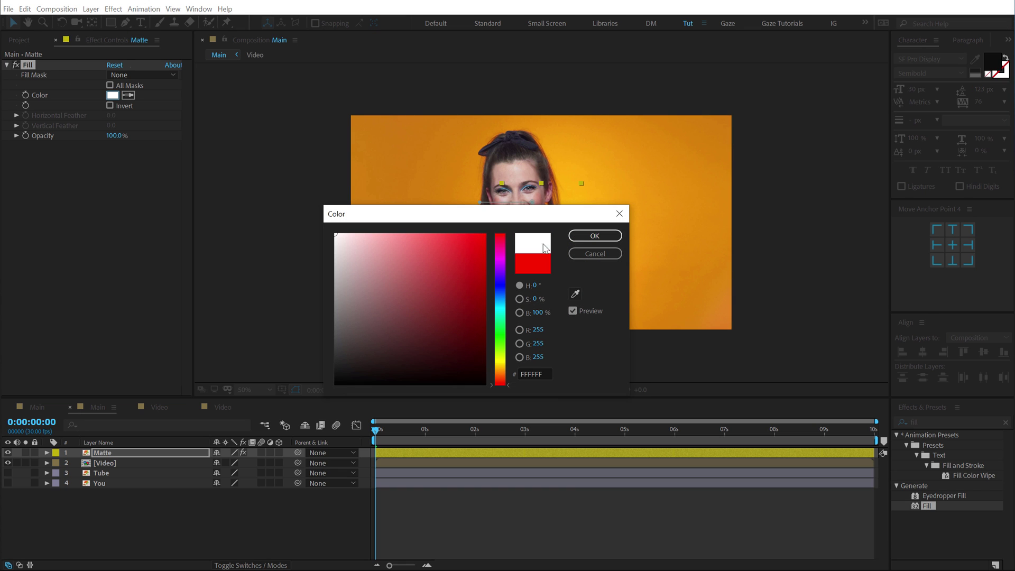
click(594, 235)
key(F2)
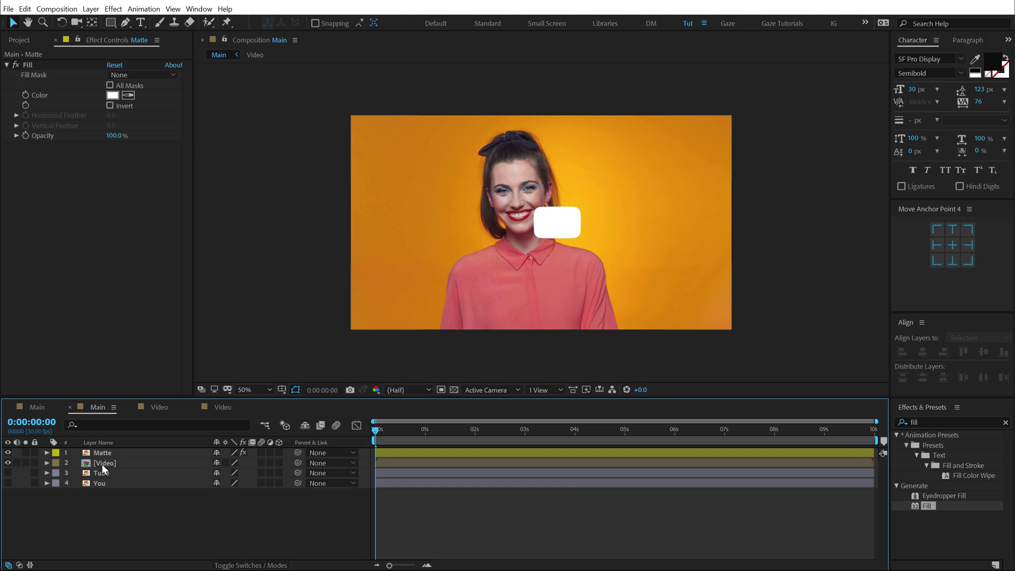
Set the Video layer's track matte to Alpha Matte "Matte"
click(101, 464)
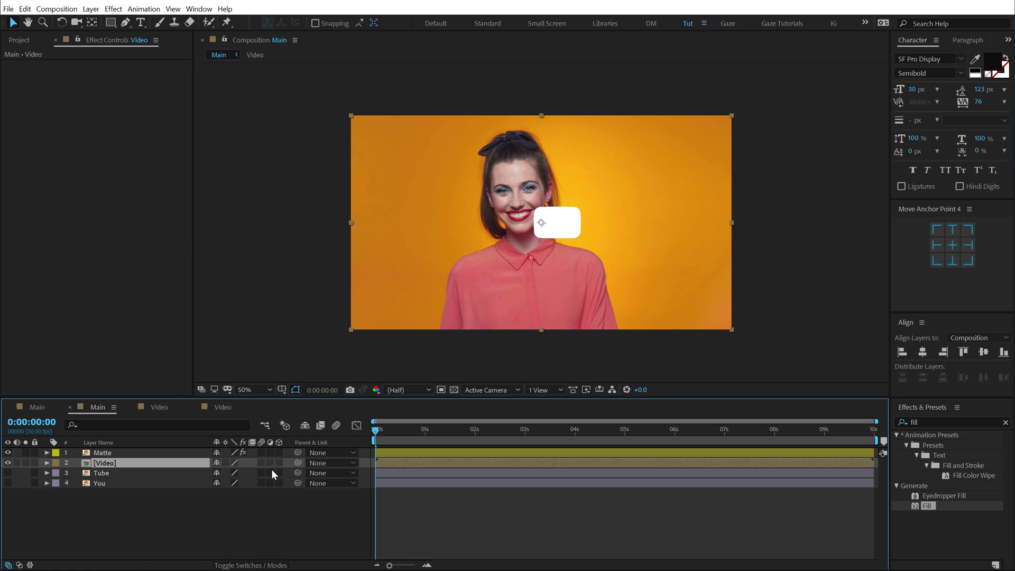
click(253, 506)
key(F4)
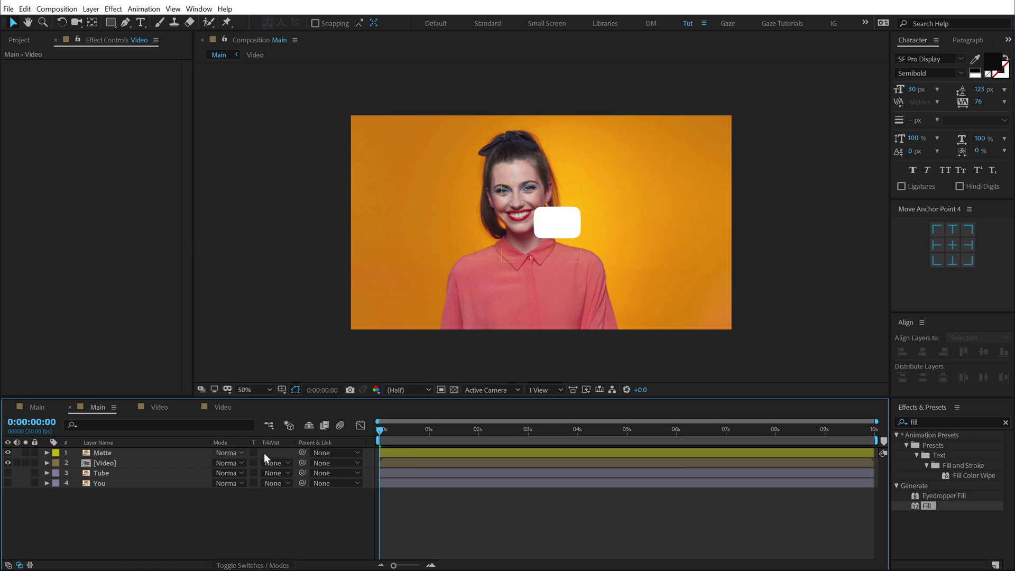
click(280, 464)
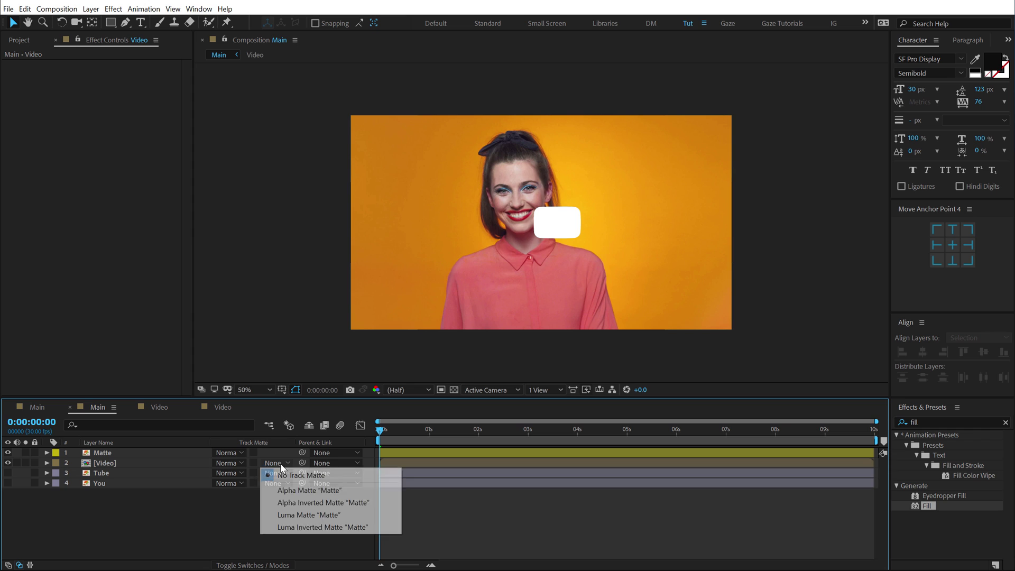
click(296, 490)
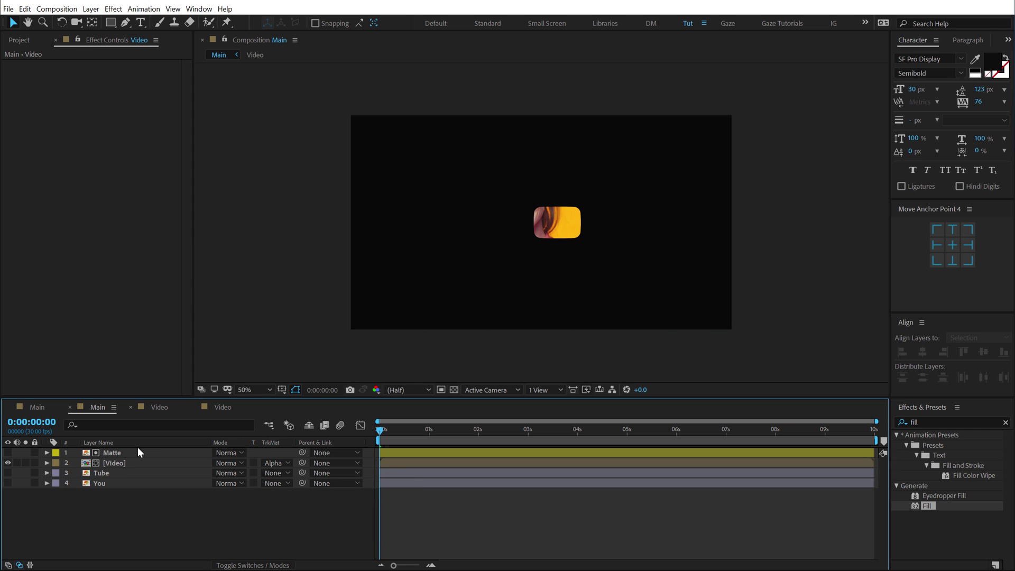
Select the Matte layer and turn on the Title/Action Safe guides in the composition view
click(123, 453)
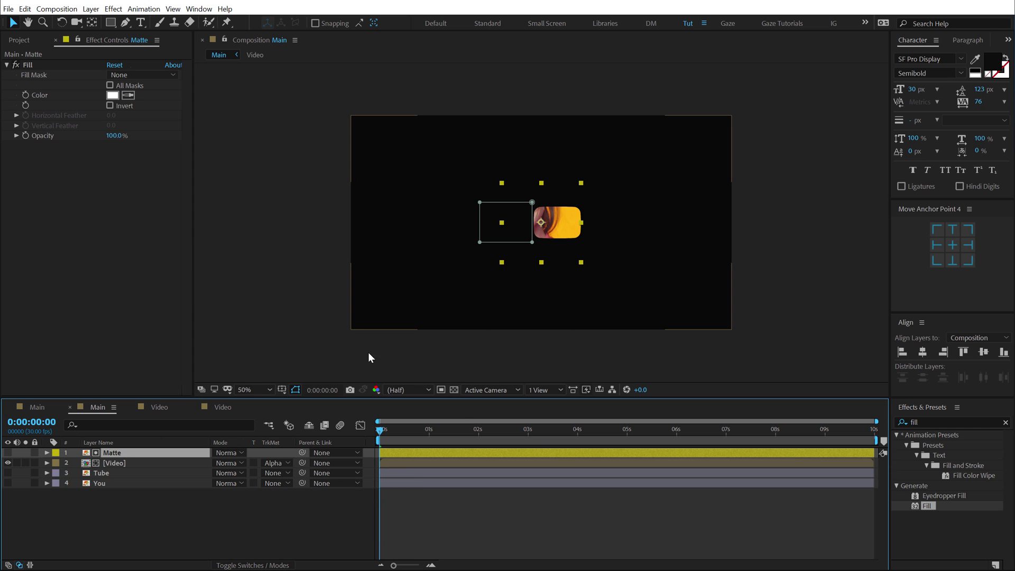
click(282, 391)
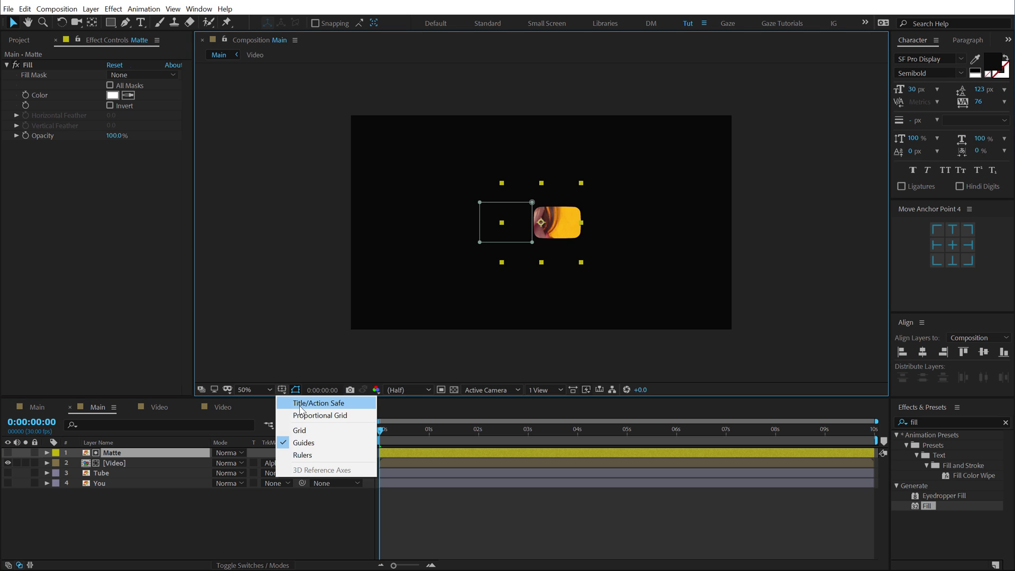
click(320, 401)
Disable the Matte layer's Fill, show the layer, and move its anchor point to the centre of the red Tube shape
scroll(539, 225, up, 2)
scroll(538, 231, up, 2)
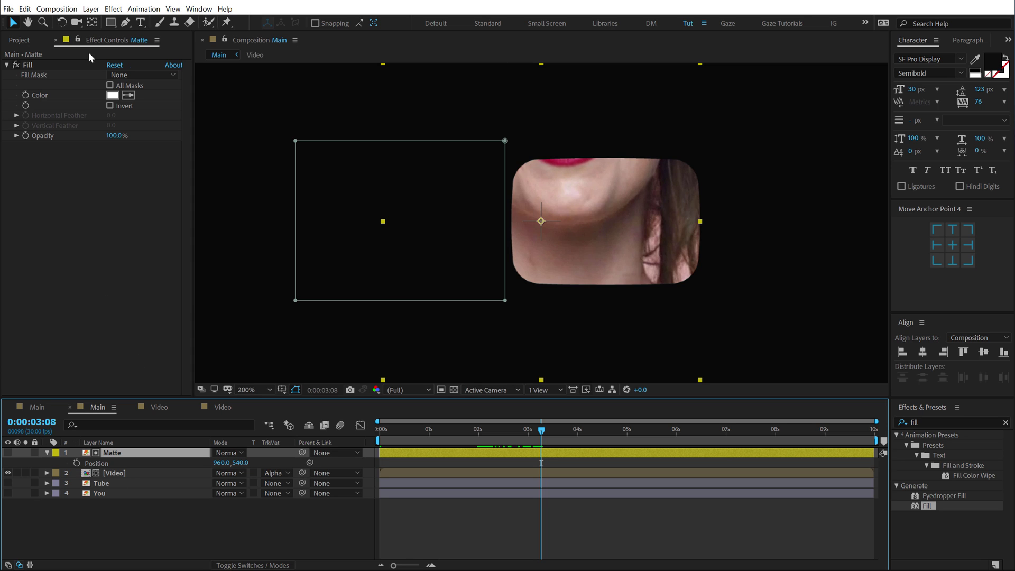
click(15, 65)
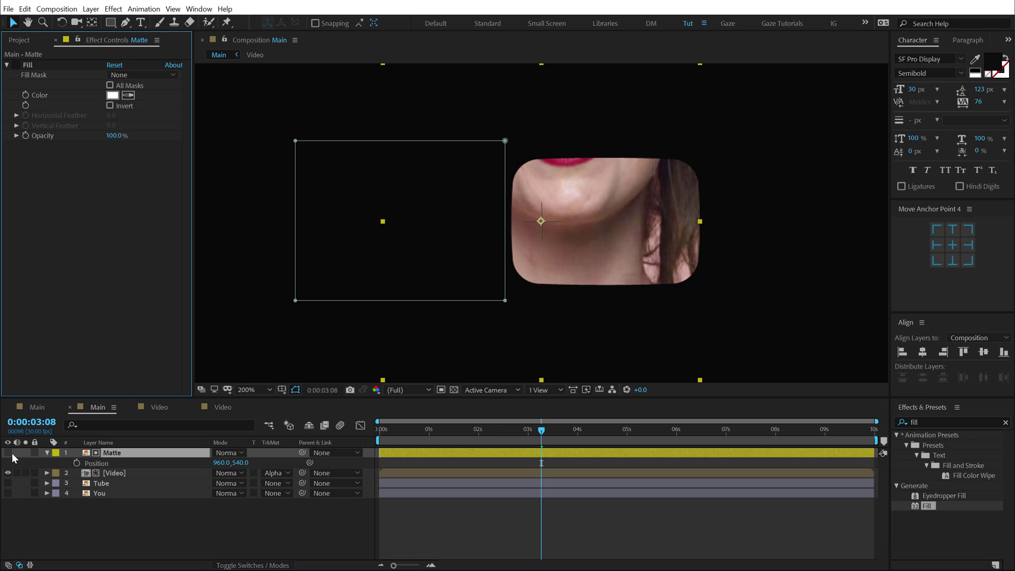
click(92, 24)
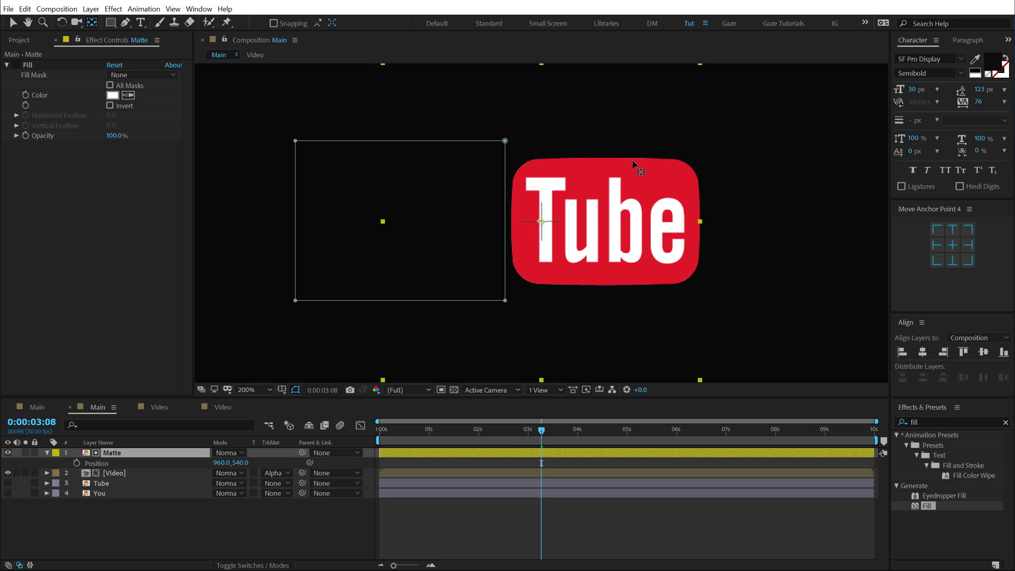
scroll(545, 221, up, 2)
drag(541, 221, 665, 230)
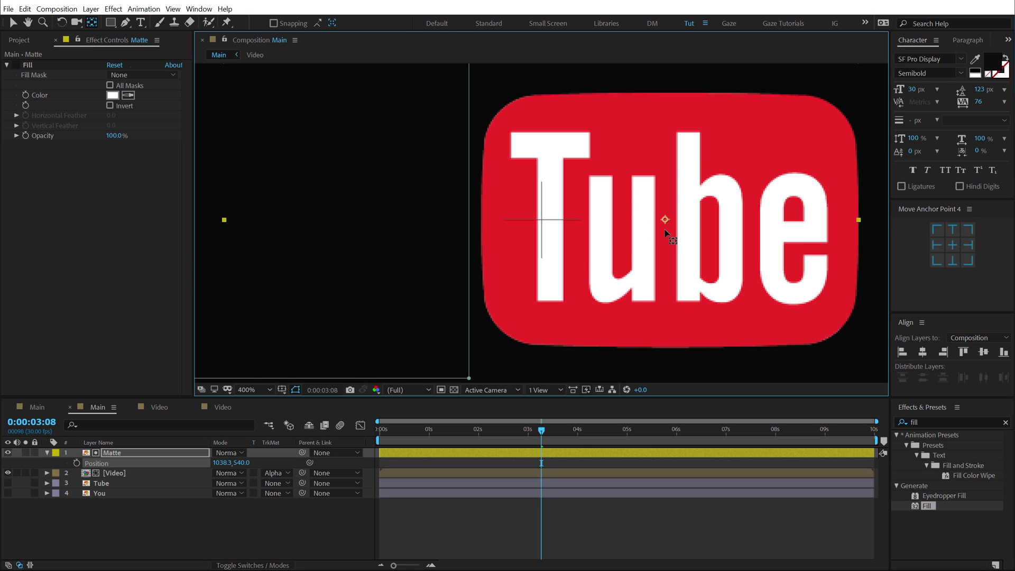
key(v)
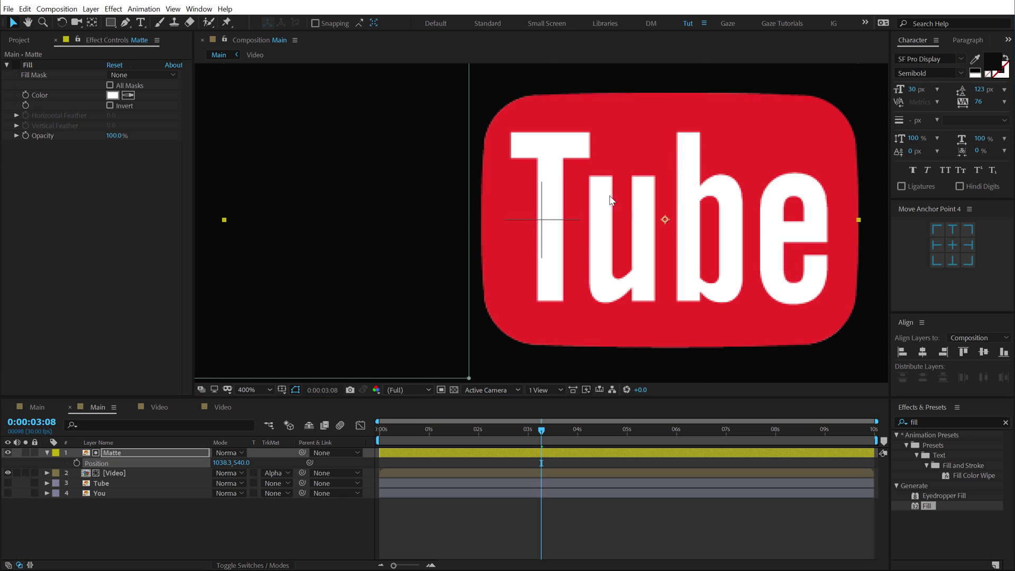
Hide the Matte layer again and re-enable its Fill effect
key(comma)
click(8, 452)
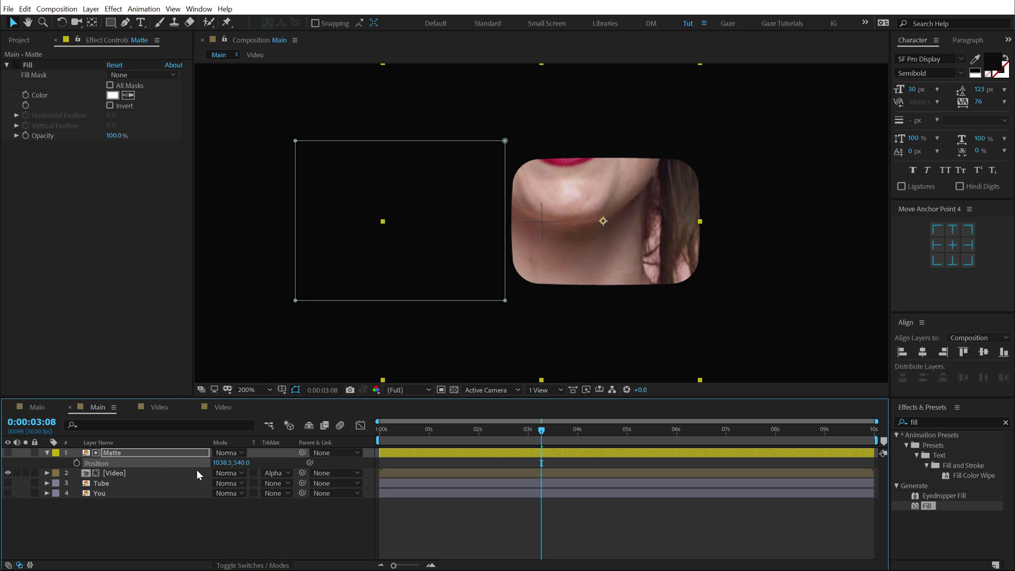
click(18, 67)
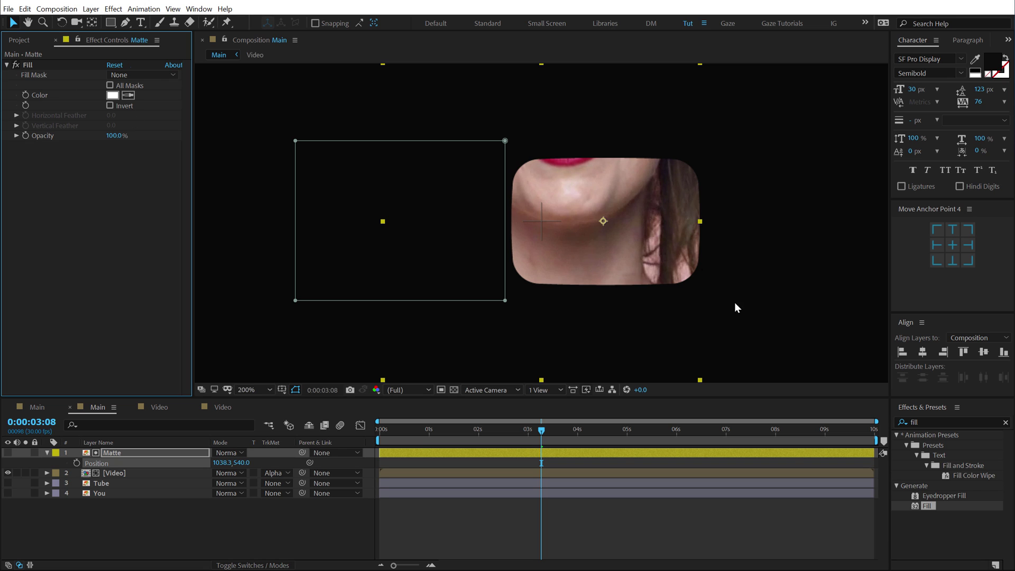
click(85, 550)
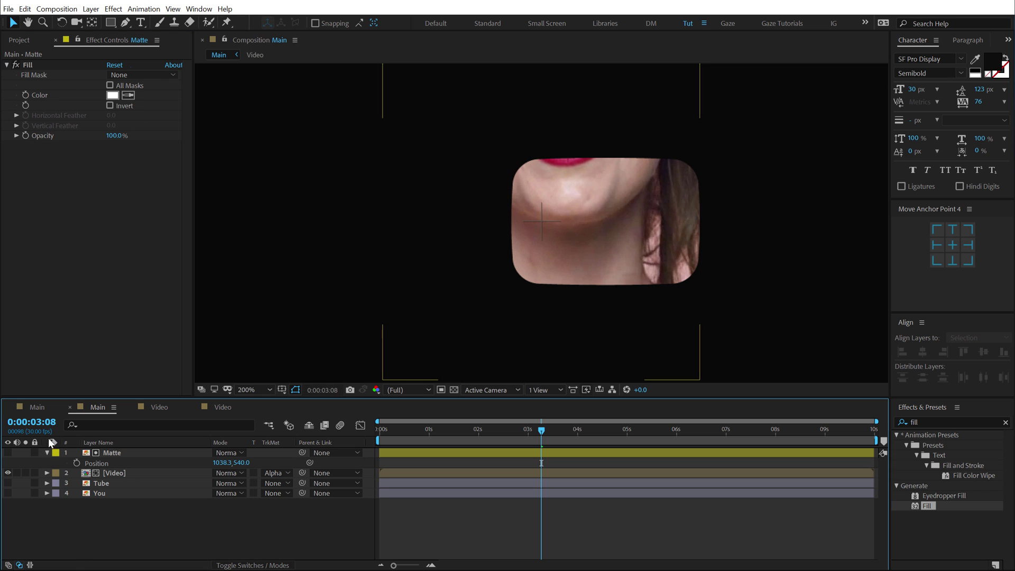
Go to 0:00:02:00 and move the Matte layer to the composition centre, at about 961, 540
click(105, 452)
drag(535, 426, 478, 436)
drag(634, 244, 574, 245)
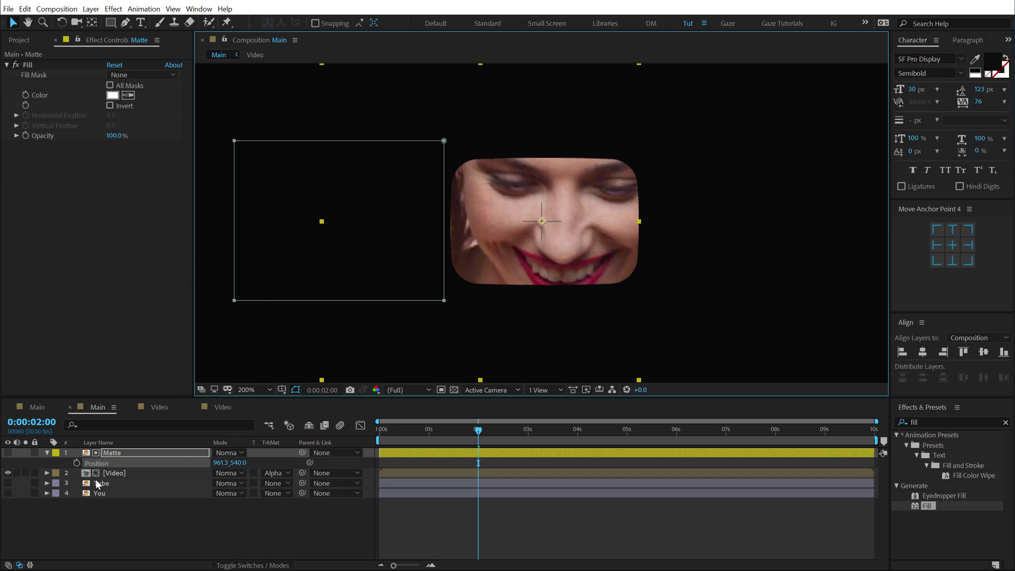
Set a Scale keyframe on the Matte layer at 0:00:02:00
click(136, 451)
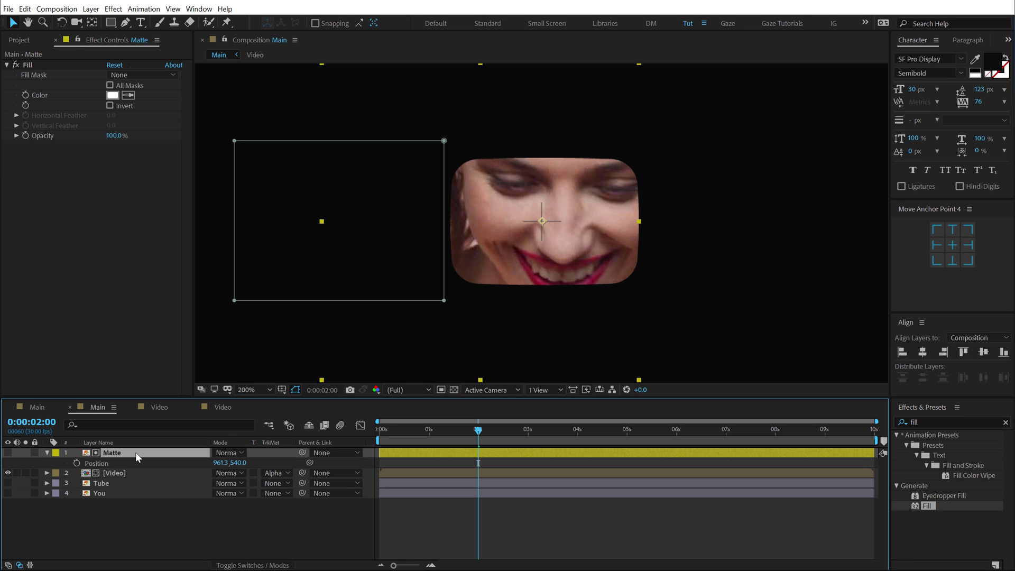
key(s)
click(77, 464)
At 0:00:01:00, scale the Matte layer up to 351% so the video fills the frame, and scrub through the shrinking animation
drag(484, 433, 430, 437)
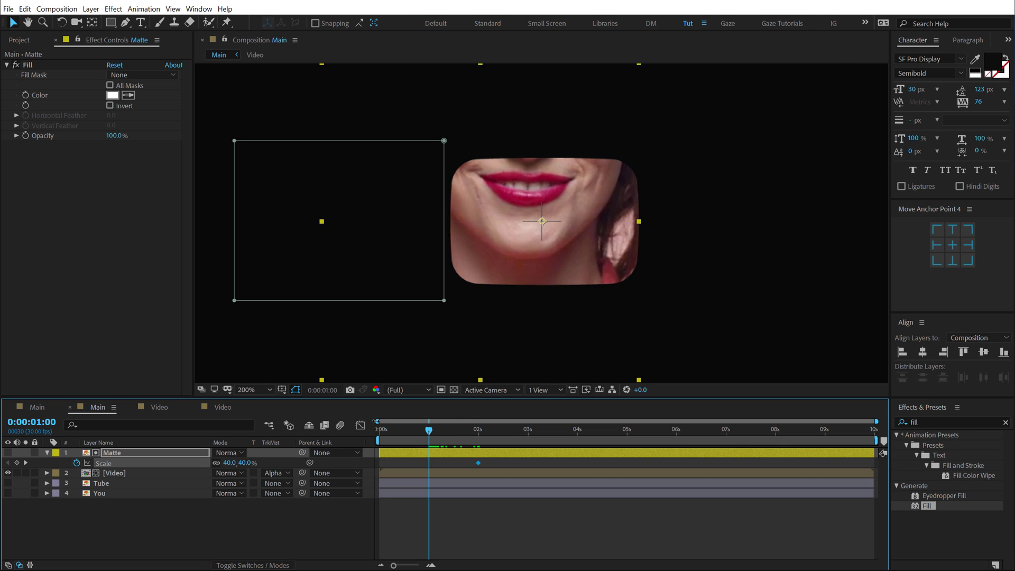
key(comma)
key(comma)
key(comma)
key(comma)
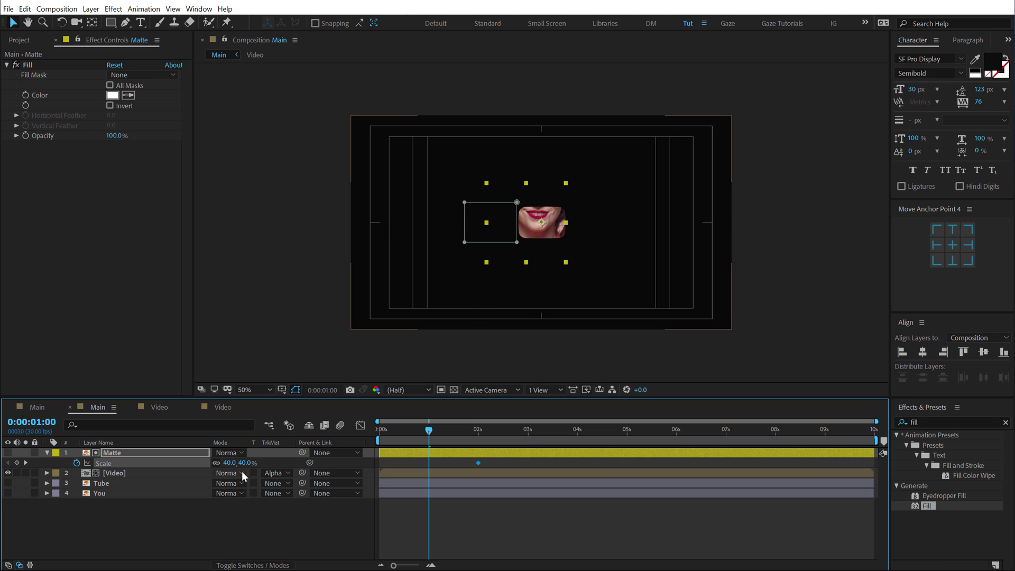
drag(230, 462, 415, 461)
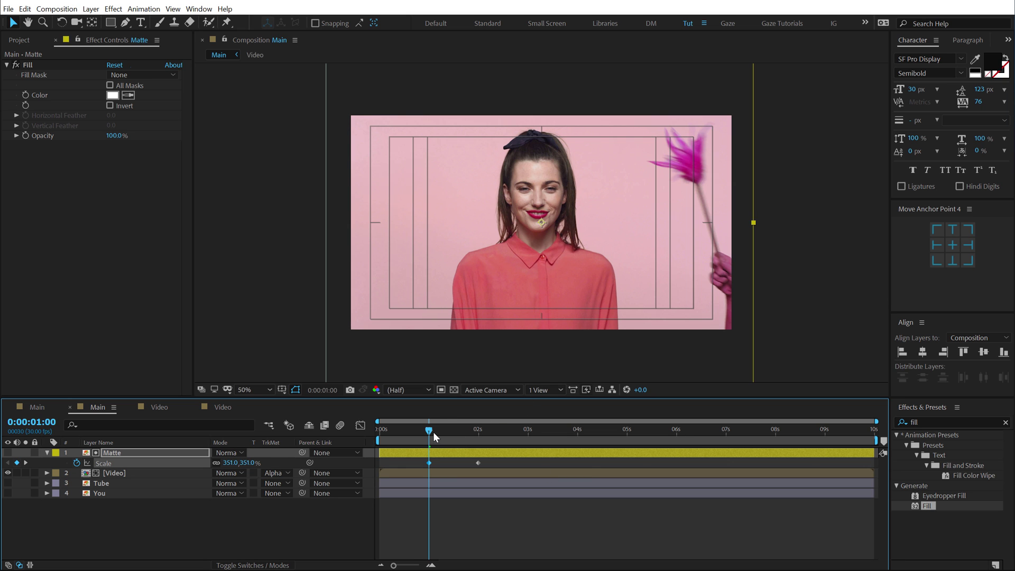
drag(433, 433, 576, 462)
click(451, 432)
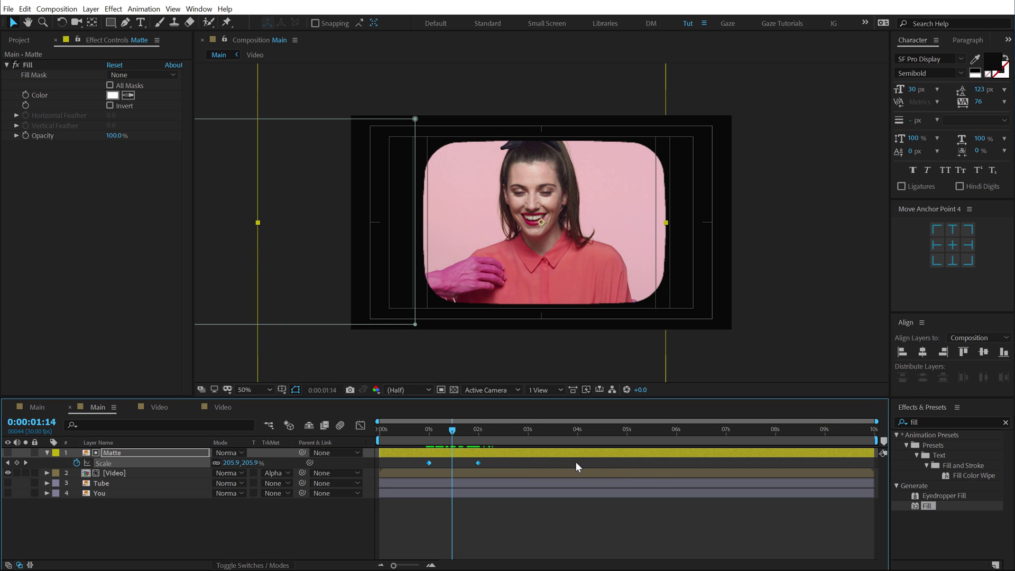
Open Animation Composer's Keyframe Wingman and apply Easy Ease to the Matte layer's two Scale keyframes
click(199, 9)
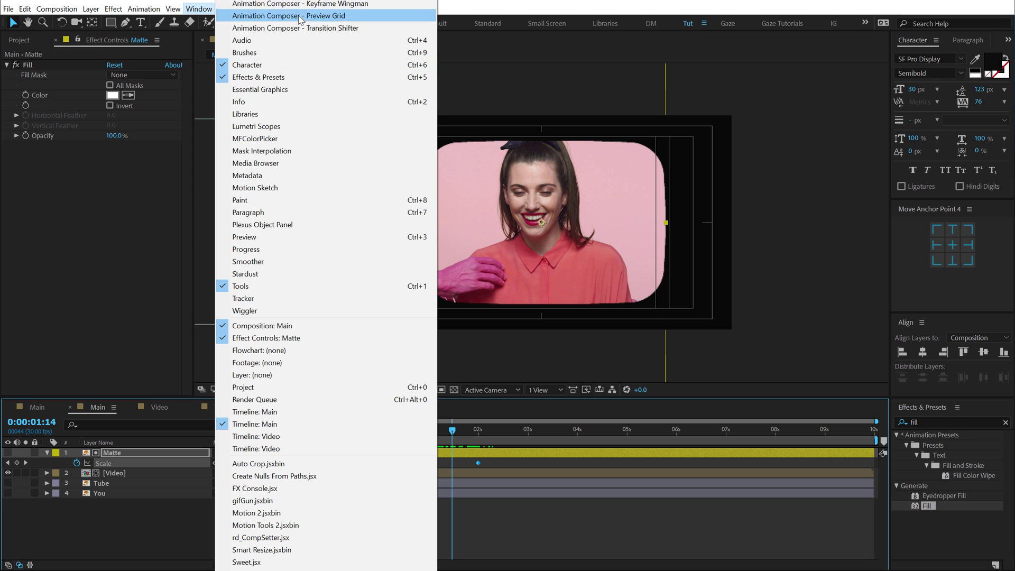
click(318, 4)
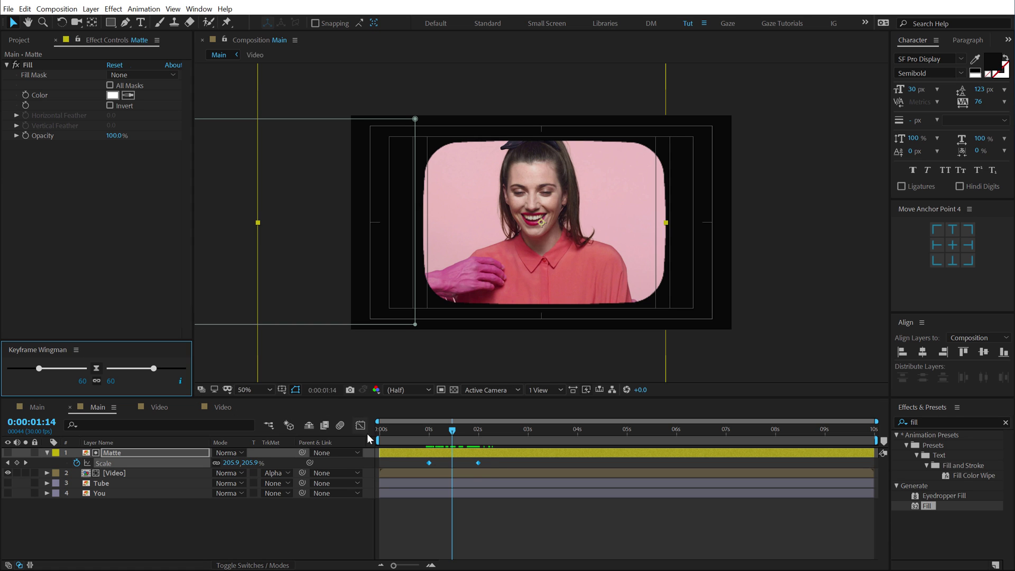
click(487, 461)
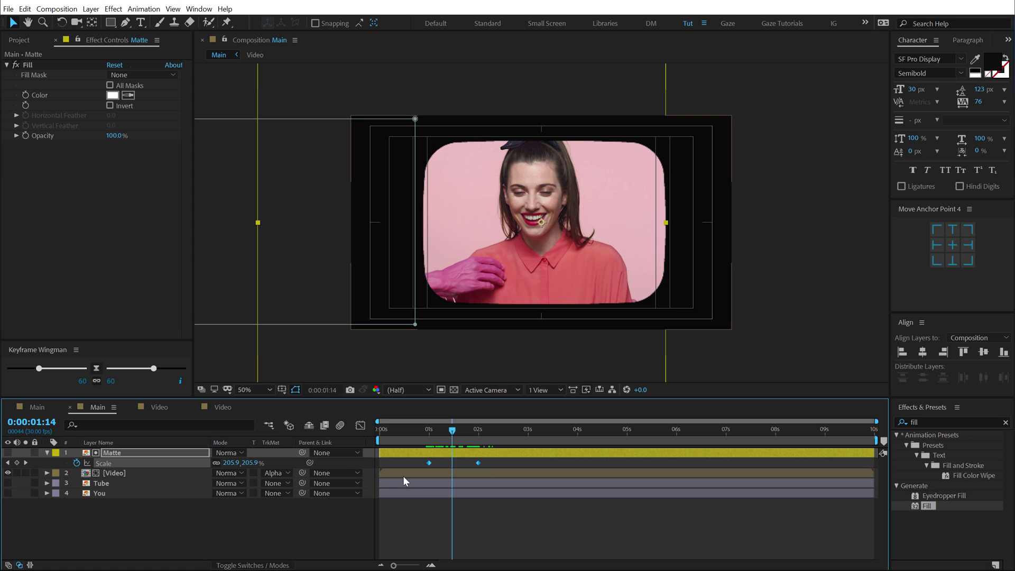
key(F9)
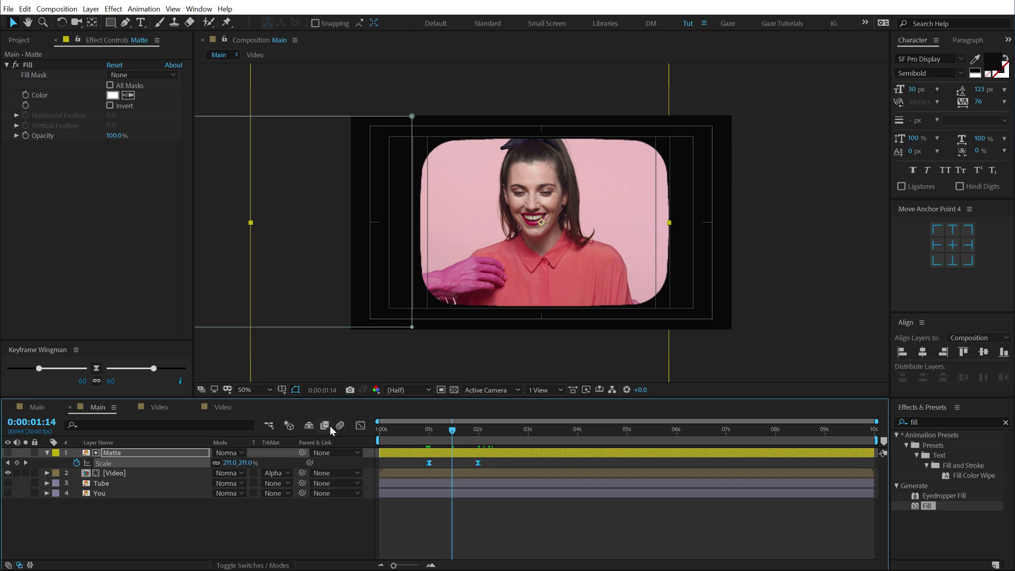
Sharpen the Matte's Scale speed curve to a steep peak midway between the keyframes, and preview it from 0:00:01:00
click(360, 426)
scroll(443, 473, up, 3)
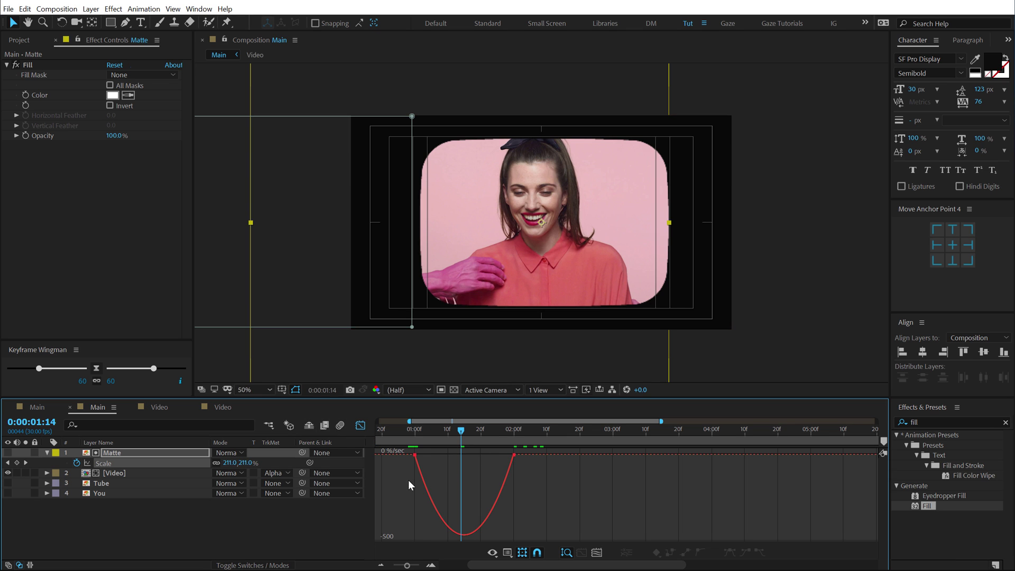
drag(426, 435, 472, 455)
click(415, 436)
key(space)
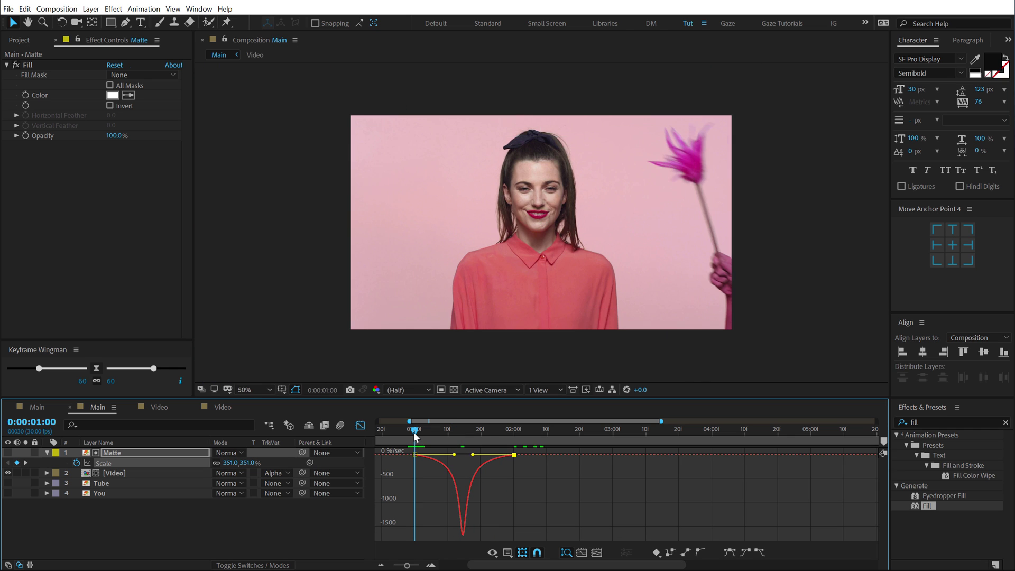
Set the Keyframe Wingman easing influence to 75 on both sides for the Matte layer's Scale keyframes
click(360, 426)
drag(512, 464, 401, 468)
click(360, 426)
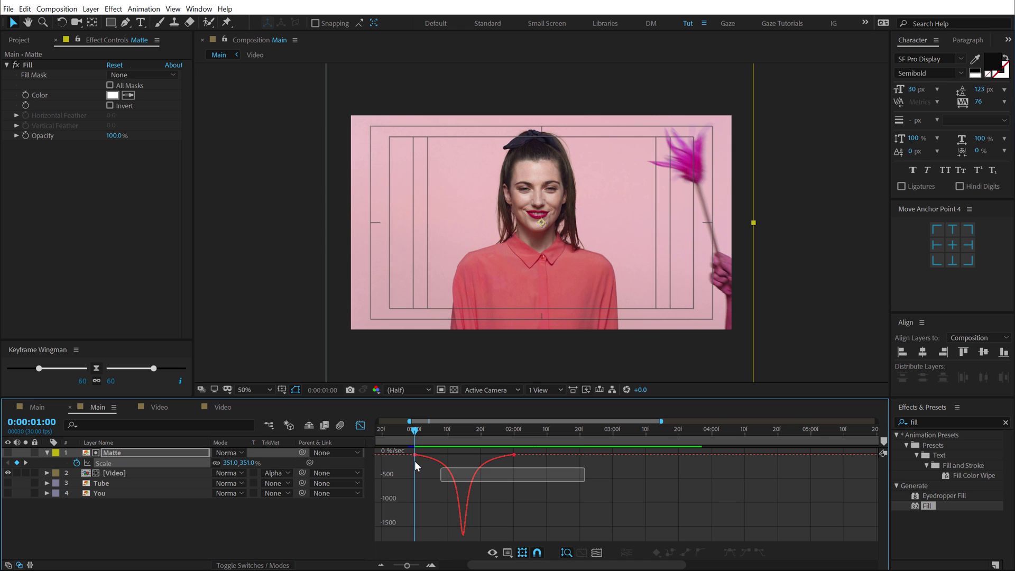
click(448, 456)
mouse_move(153, 372)
mouse_down()
mouse_move(177, 369)
mouse_move(167, 367)
mouse_up()
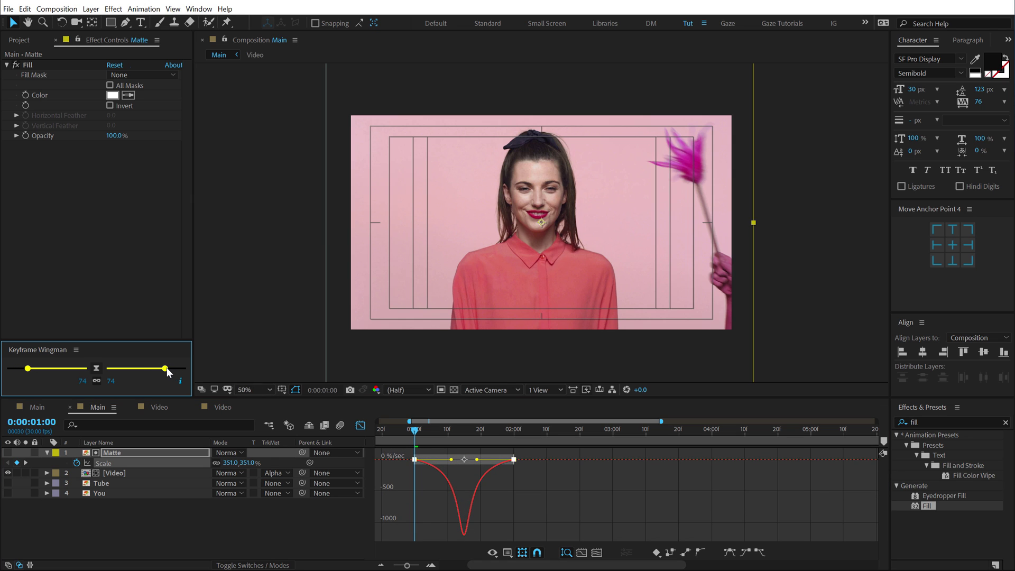
click(111, 381)
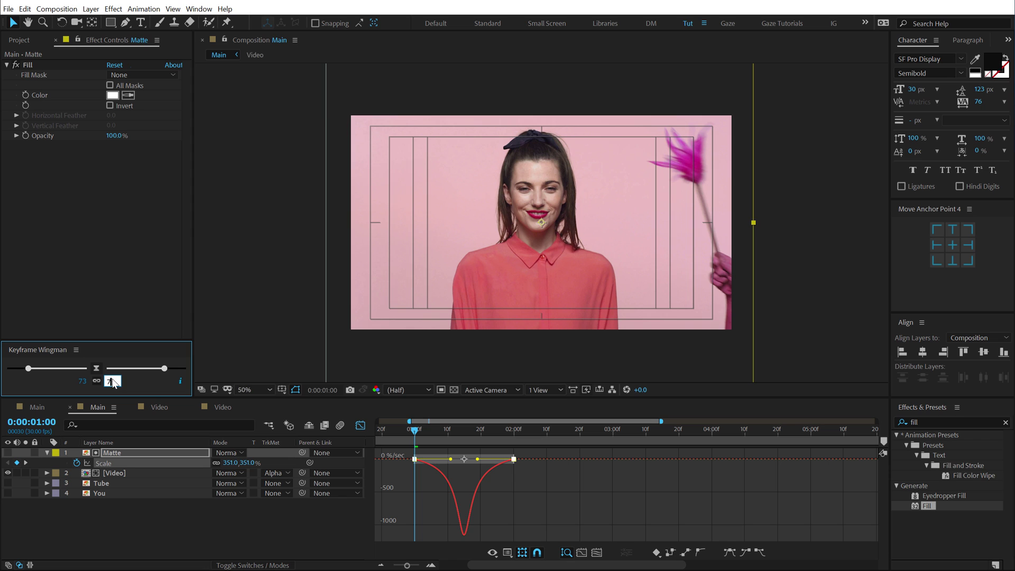
text(75)
click(127, 514)
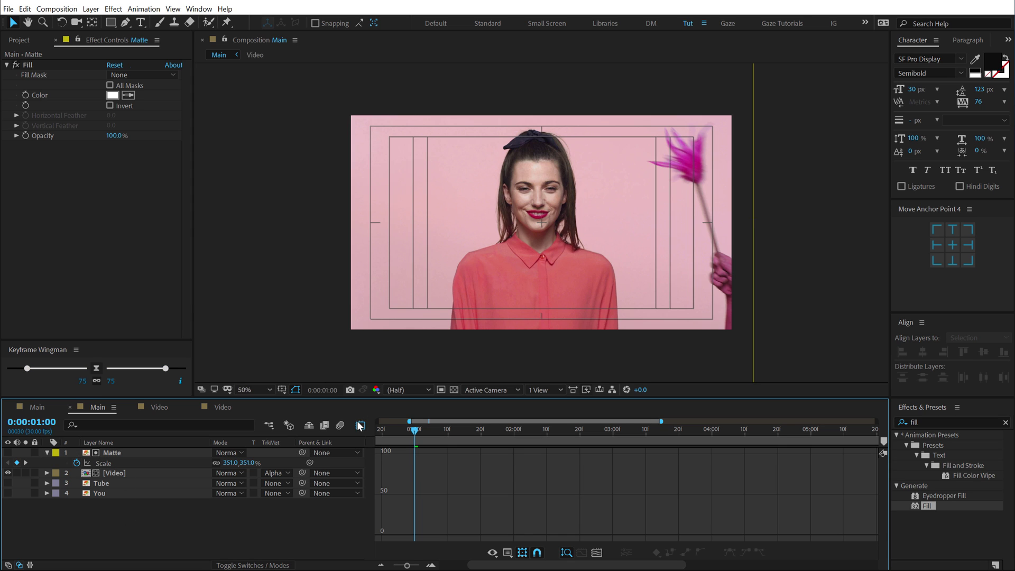
Apply the 75% easing to the Matte layer's two Scale keyframes outside the graph editor and preview the animation
click(360, 425)
drag(528, 464, 404, 460)
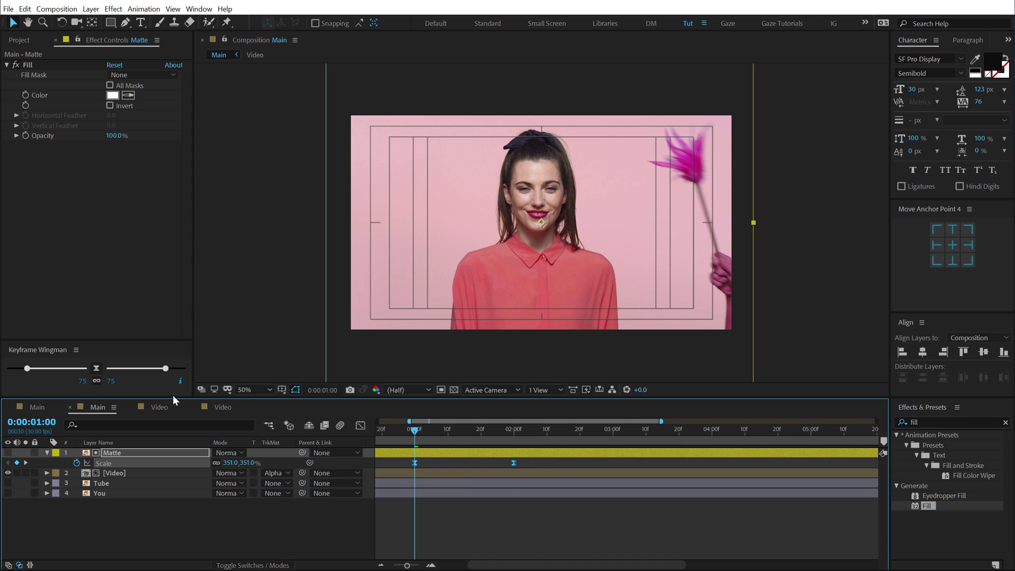
click(96, 369)
key(space)
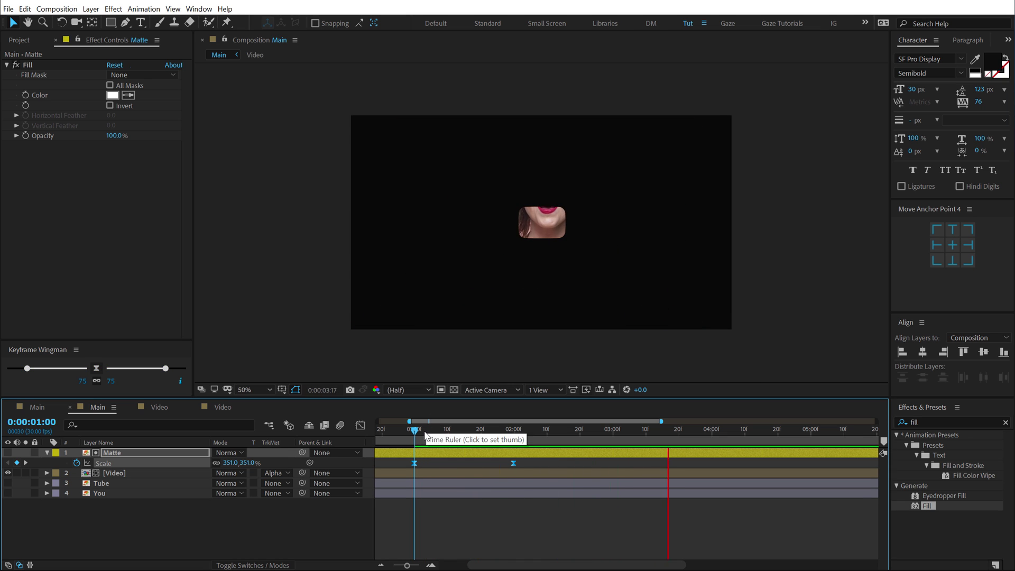
Keyframe the Video layer's Scale at 0:00:01:00 and reduce it to 24% at 0:00:02:00
drag(426, 435, 513, 439)
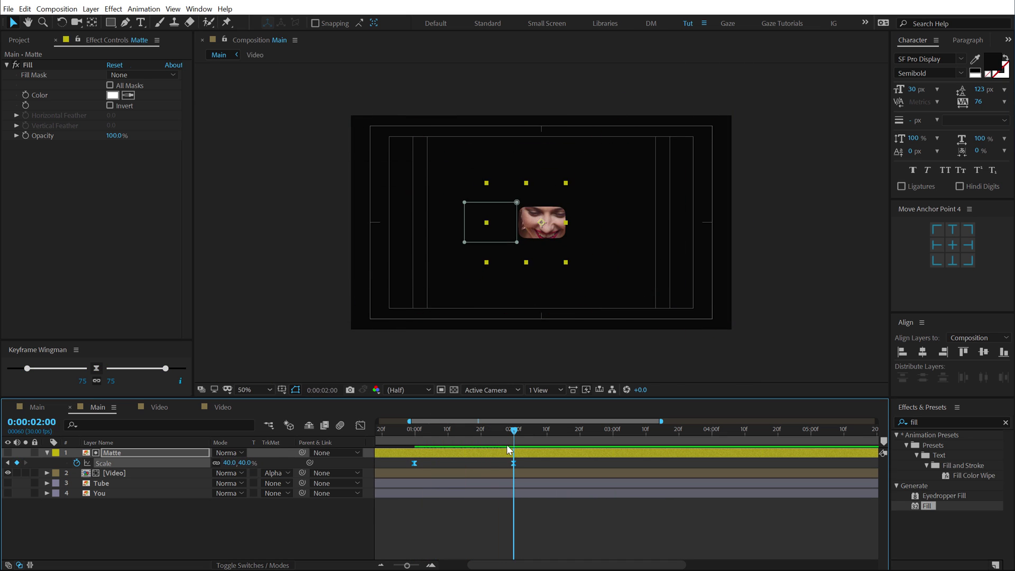
click(109, 470)
key(s)
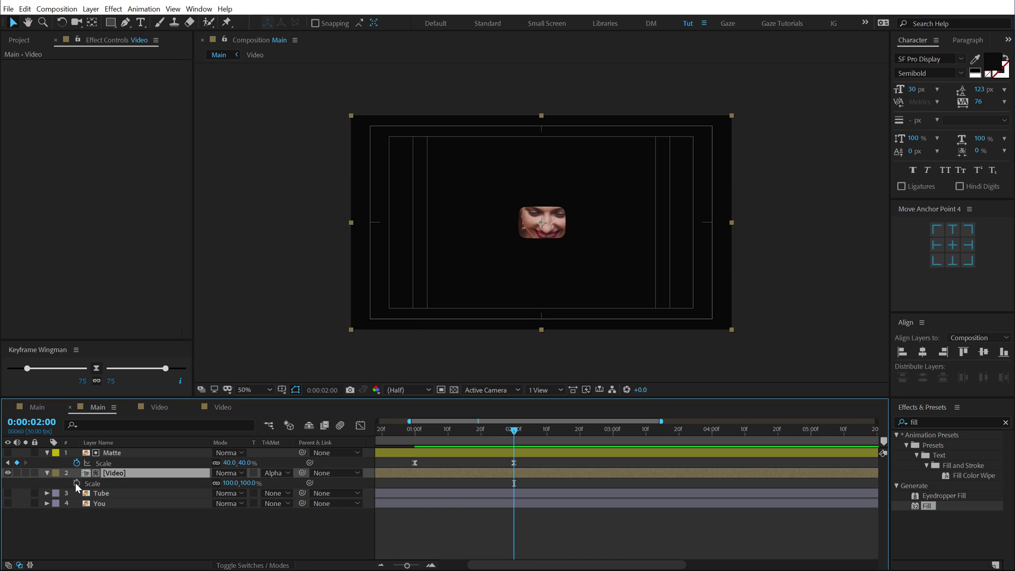
click(77, 483)
drag(514, 483, 415, 494)
drag(252, 486, 214, 492)
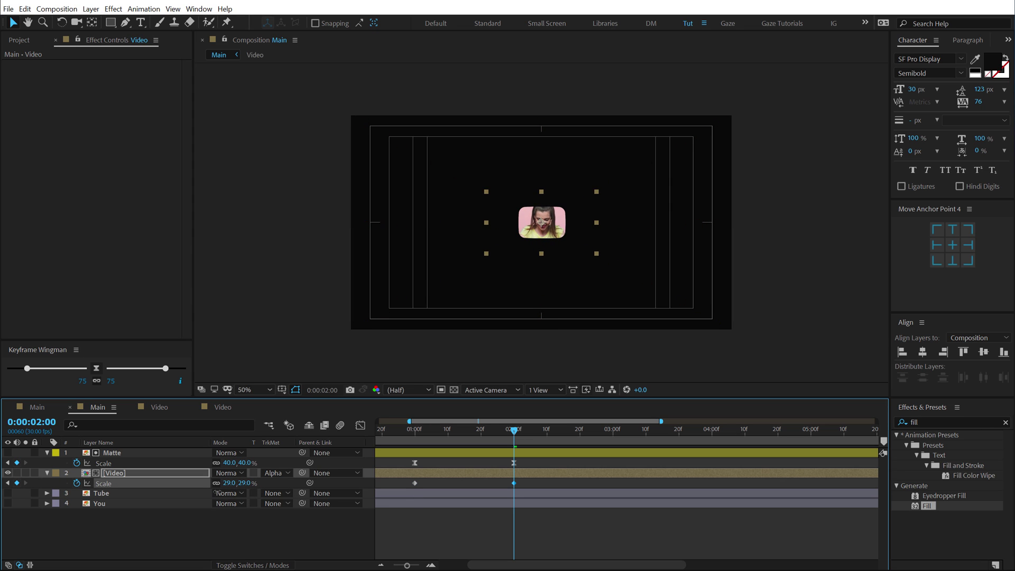
Apply the 75% Keyframe Wingman easing to both Scale keyframes of the Video layer and preview the result
drag(523, 485, 384, 491)
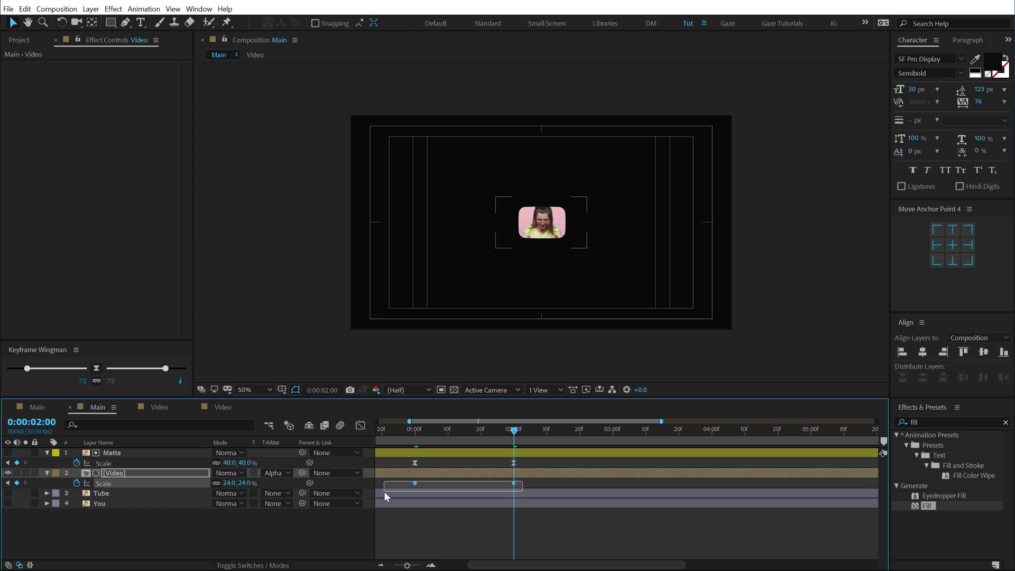
click(96, 369)
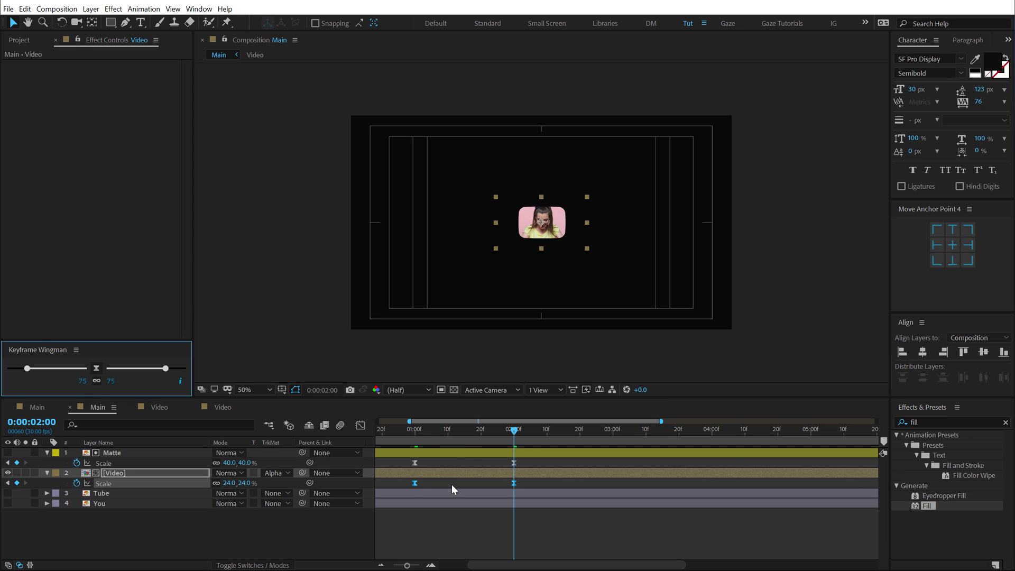
click(409, 431)
key(space)
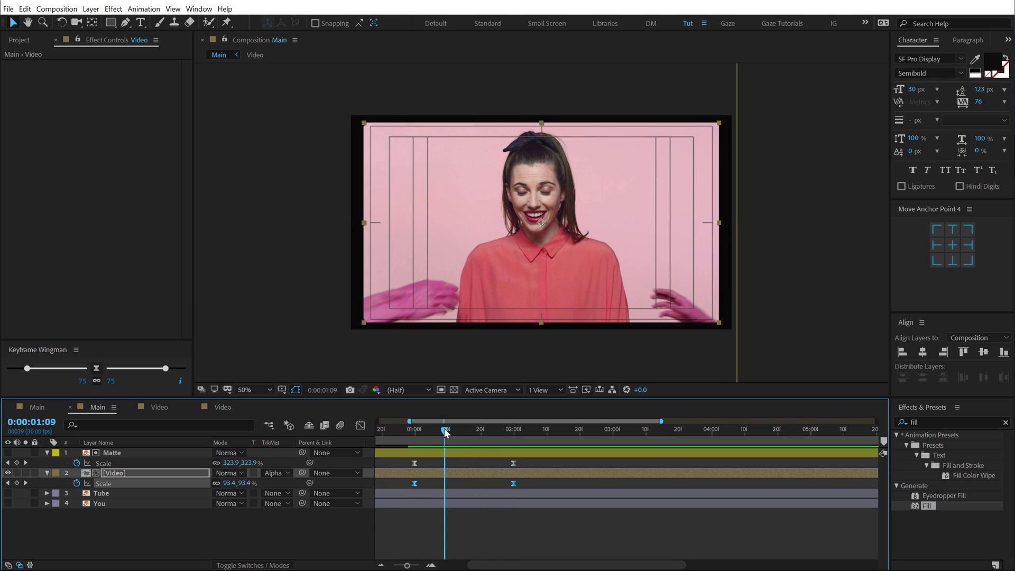
key(space)
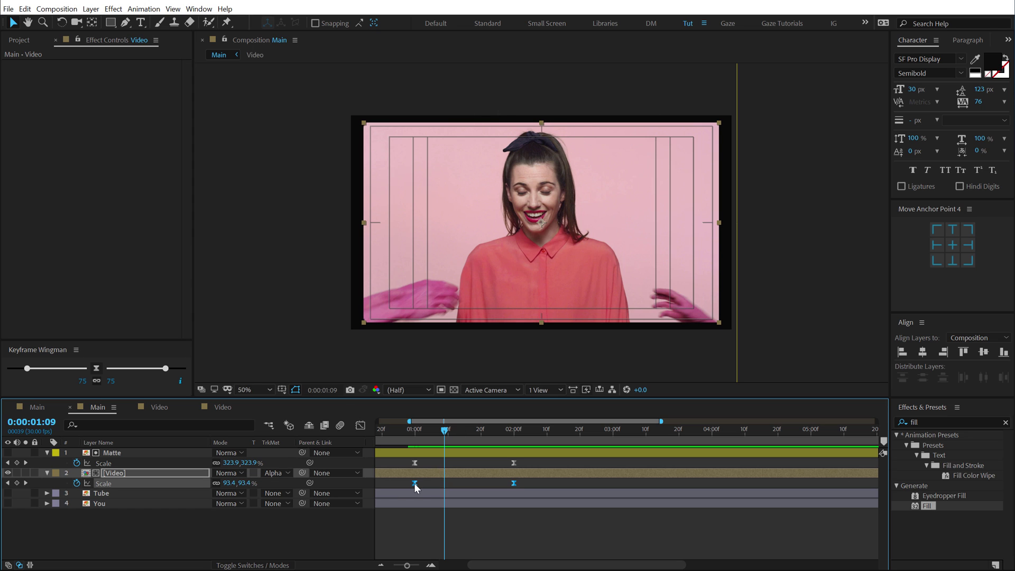
Shift the Video layer's two Scale keyframes to 0:00:01:08 and 0:00:02:08, and preview the delayed shrink
drag(415, 483, 444, 486)
click(465, 430)
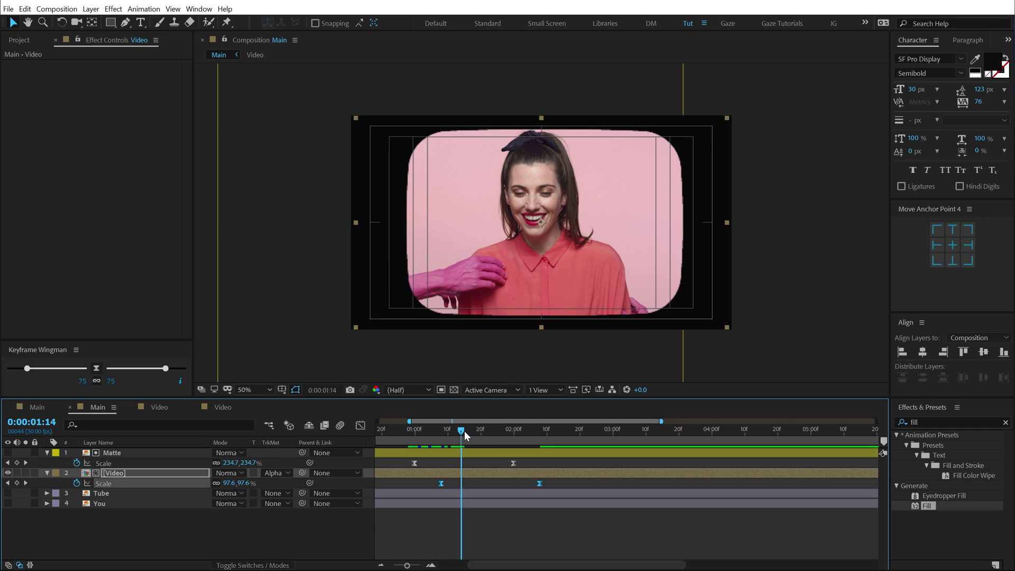
drag(465, 430, 398, 433)
key(space)
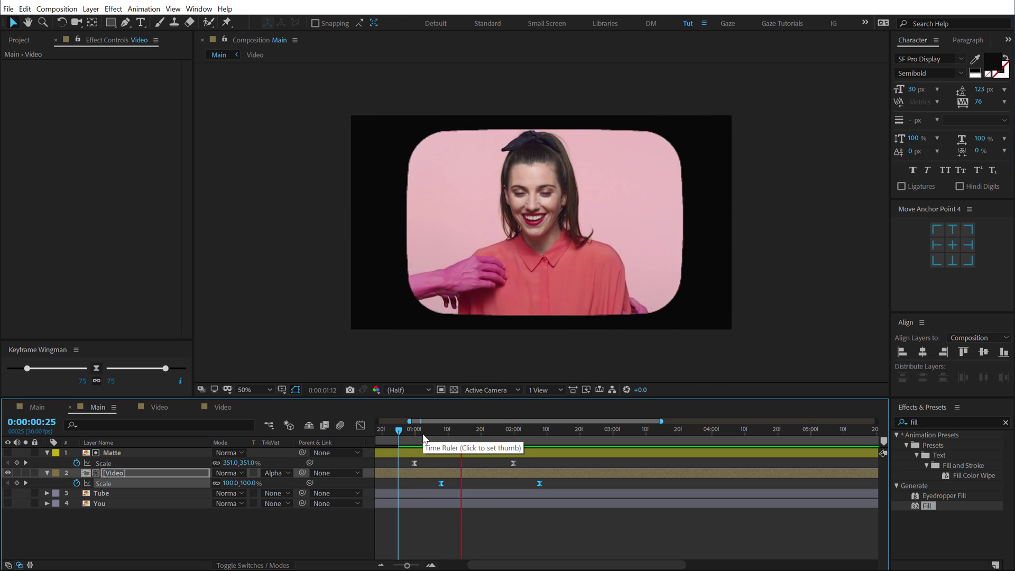
click(499, 437)
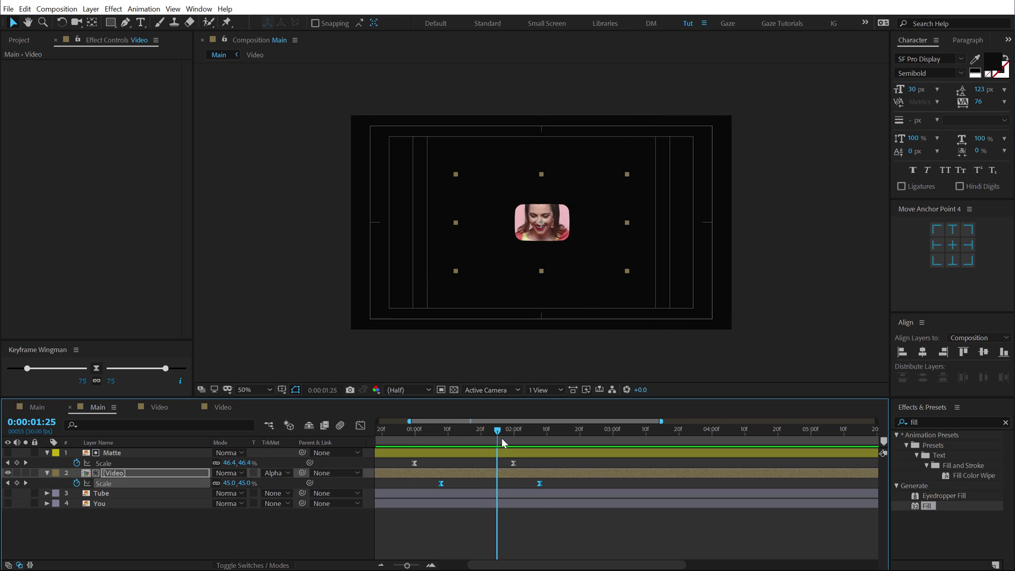
drag(501, 438, 536, 444)
click(525, 519)
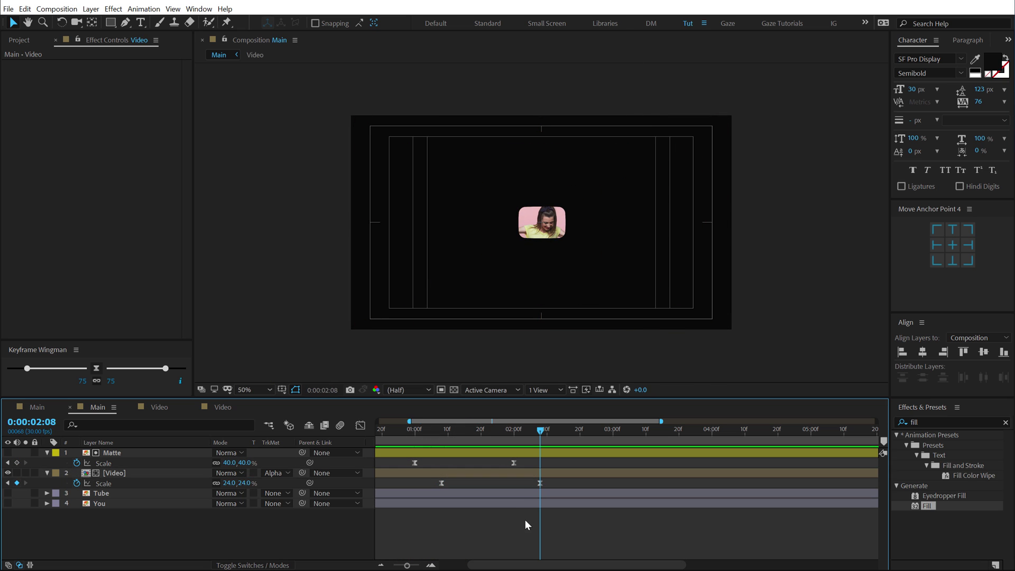
Make the Tube layer visible and set Position keyframes on the Matte and Video layers at 0:00:02:08
click(8, 493)
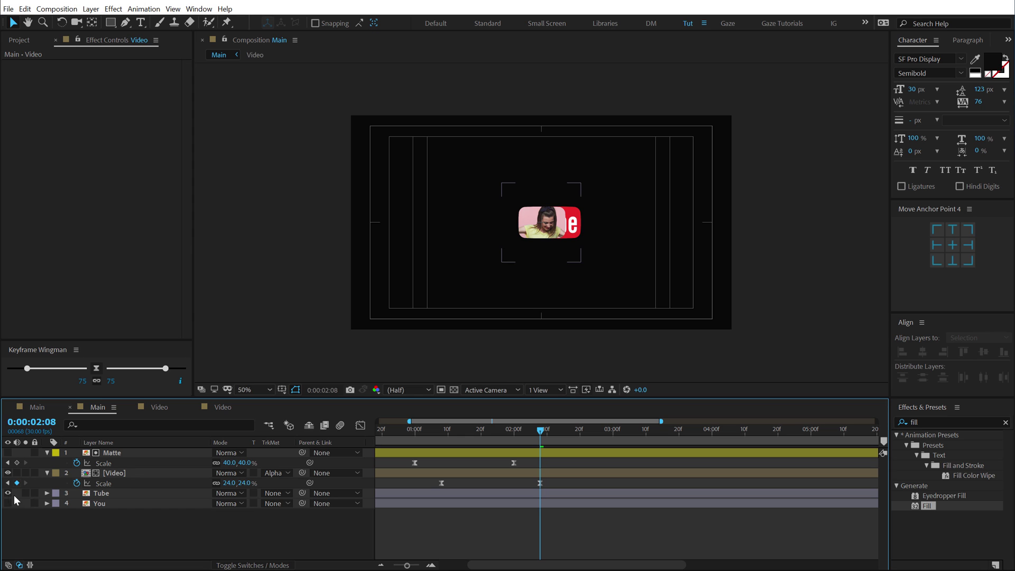
scroll(524, 237, up, 4)
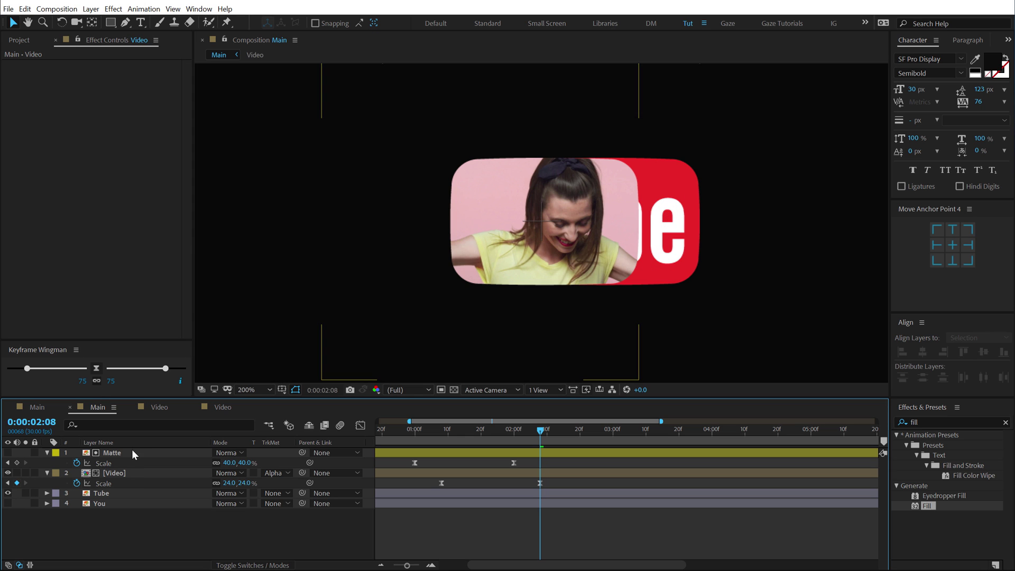
click(107, 474)
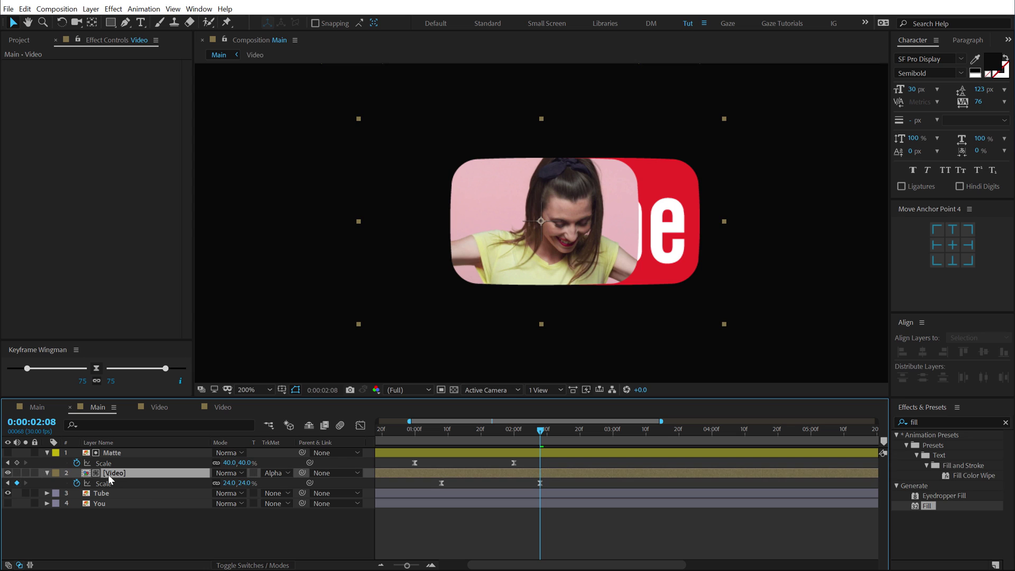
shift+click(109, 452)
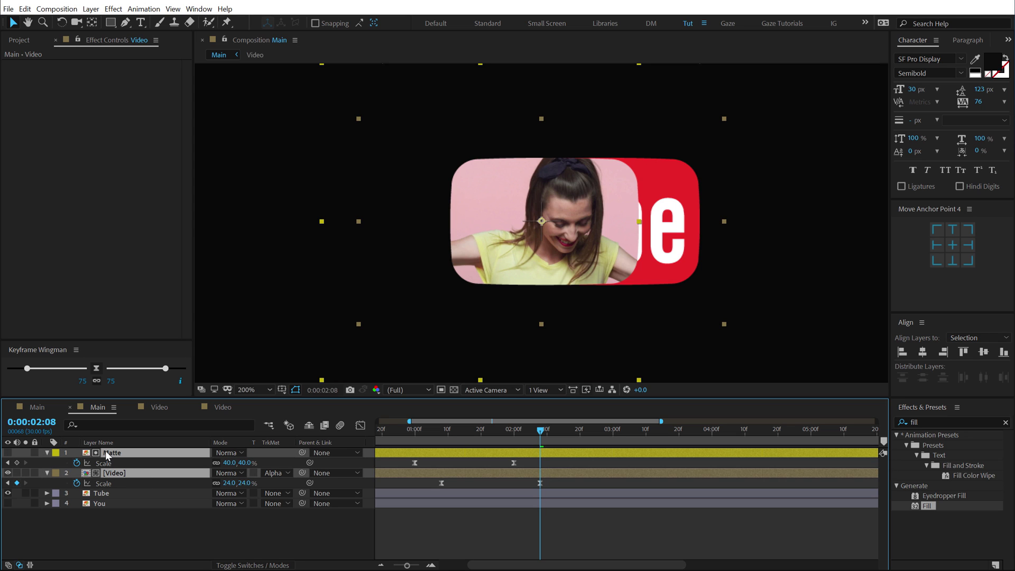
key(p)
click(76, 463)
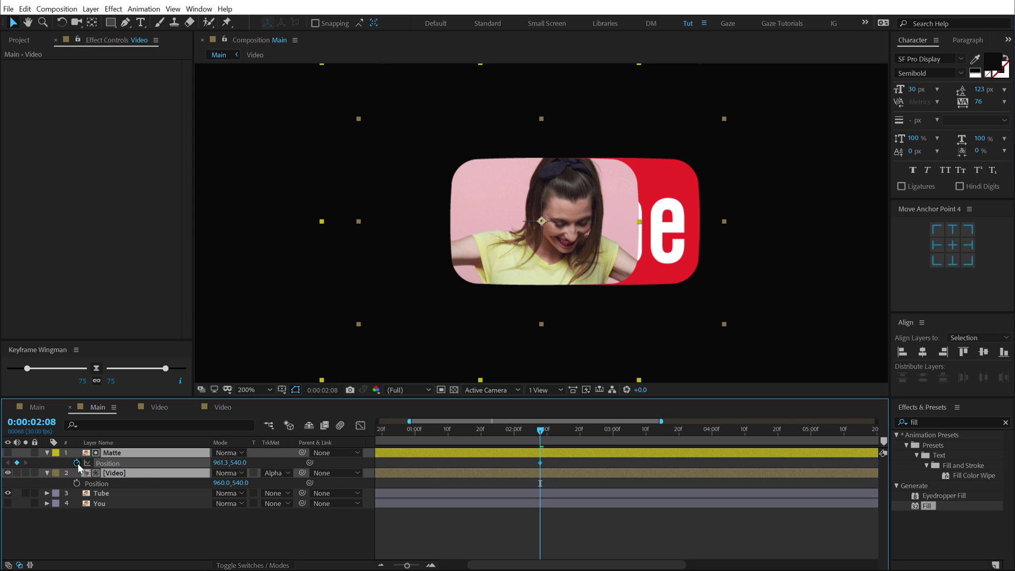
click(77, 483)
At 0:00:03:00, move the Matte and Video layers horizontally to cover the Tube shape, about X 1038 and 1037, and scrub through
drag(540, 438, 612, 444)
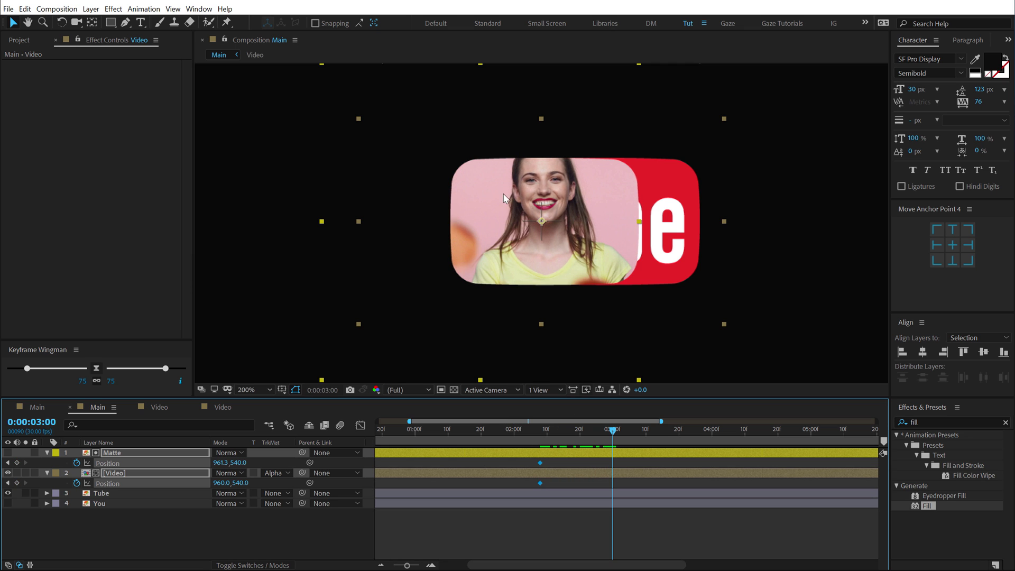
drag(568, 233, 630, 249)
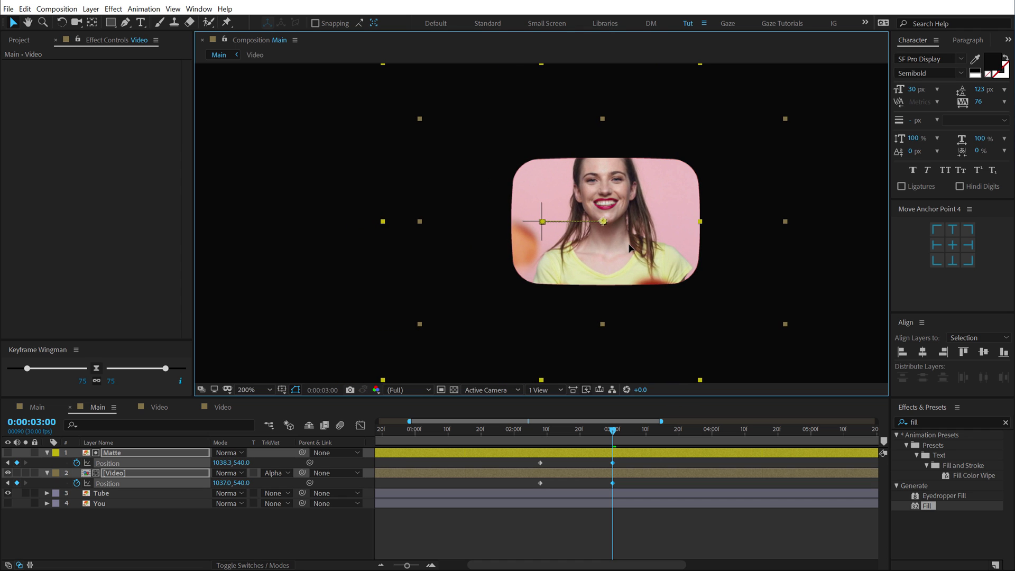
drag(534, 433, 613, 431)
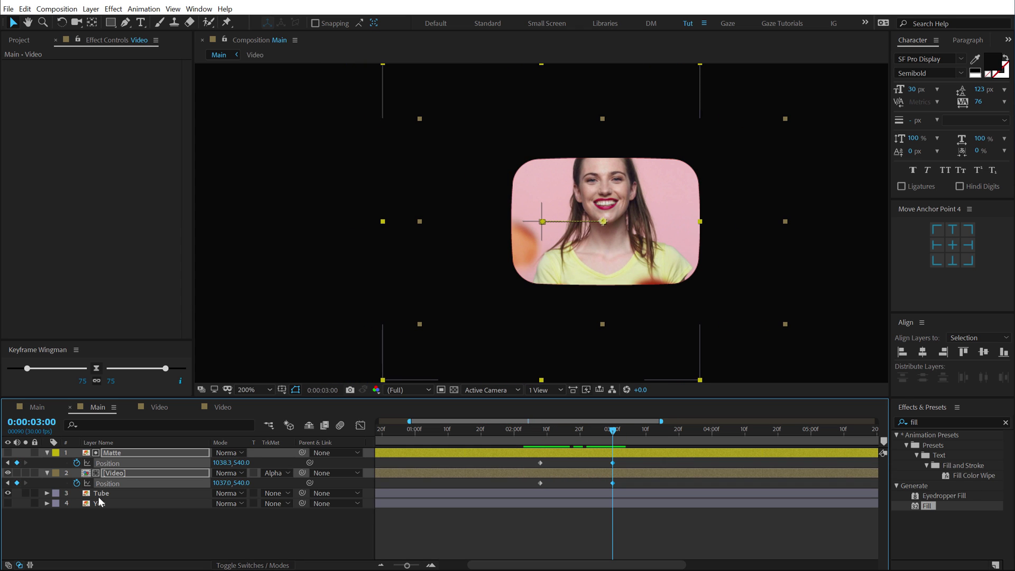
Move the Tube layer to the top of the layer stack and place a duplicate of Matte above it
click(126, 493)
drag(109, 497, 111, 452)
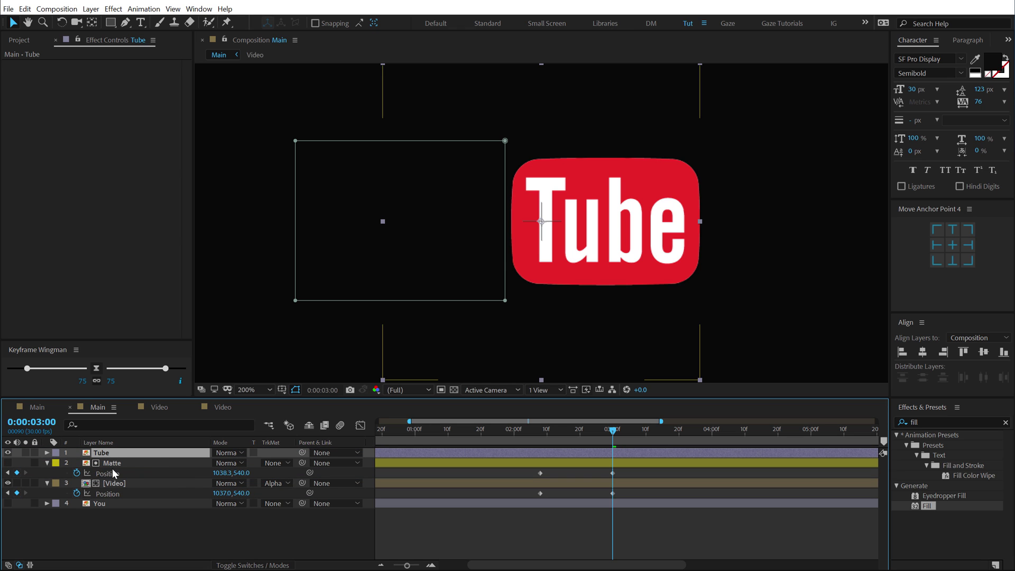
click(110, 464)
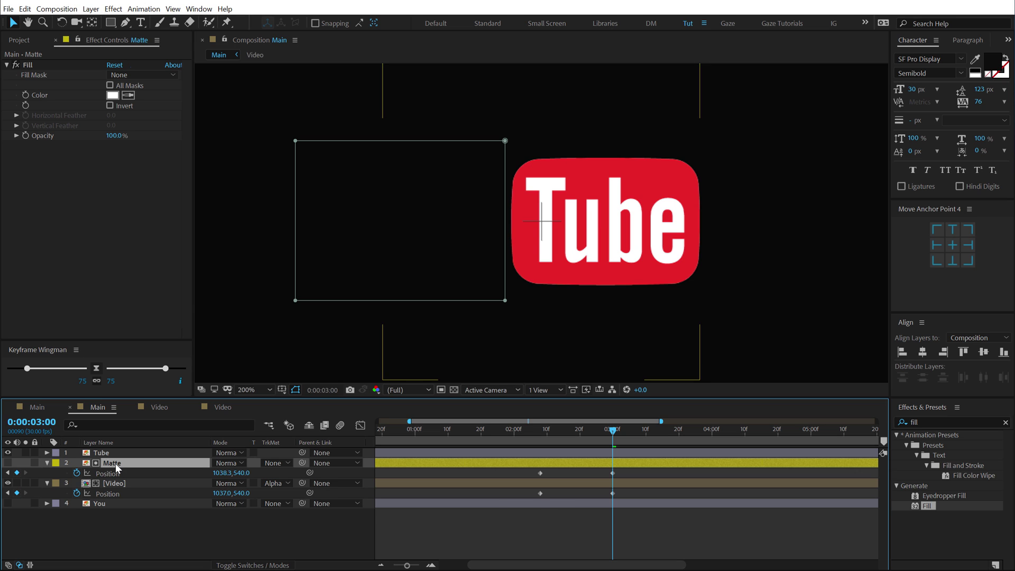
key(ctrl+d)
drag(116, 463, 115, 453)
Set the Tube layer's track matte to Alpha Matte, using the duplicated Matte layer above it
click(110, 465)
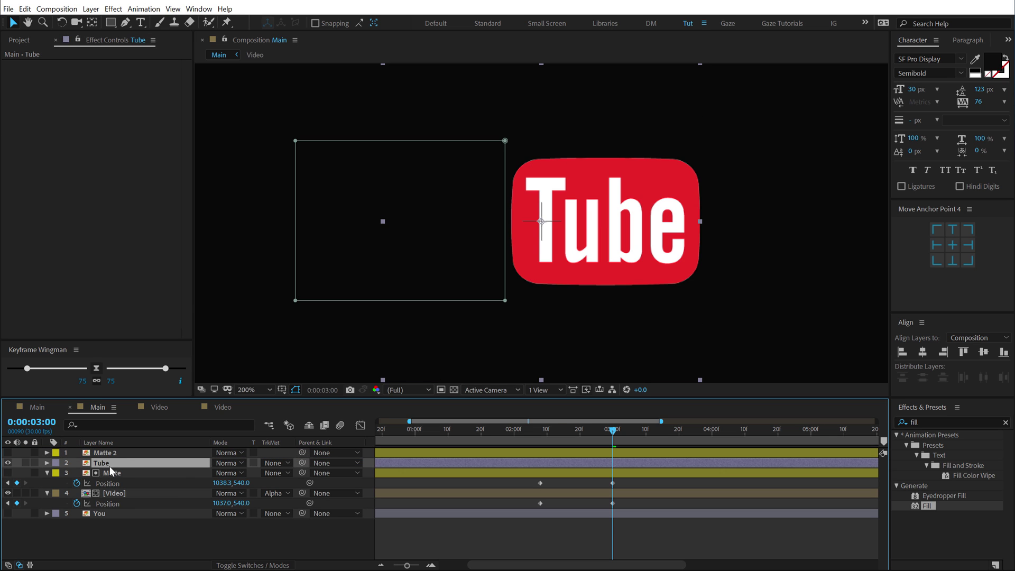
click(273, 463)
click(288, 489)
Keyframe the Tube layer's Position at 0:00:03:00, and at 0:00:02:08 slide it left out of the matte to X 633
key(alt+shift+p)
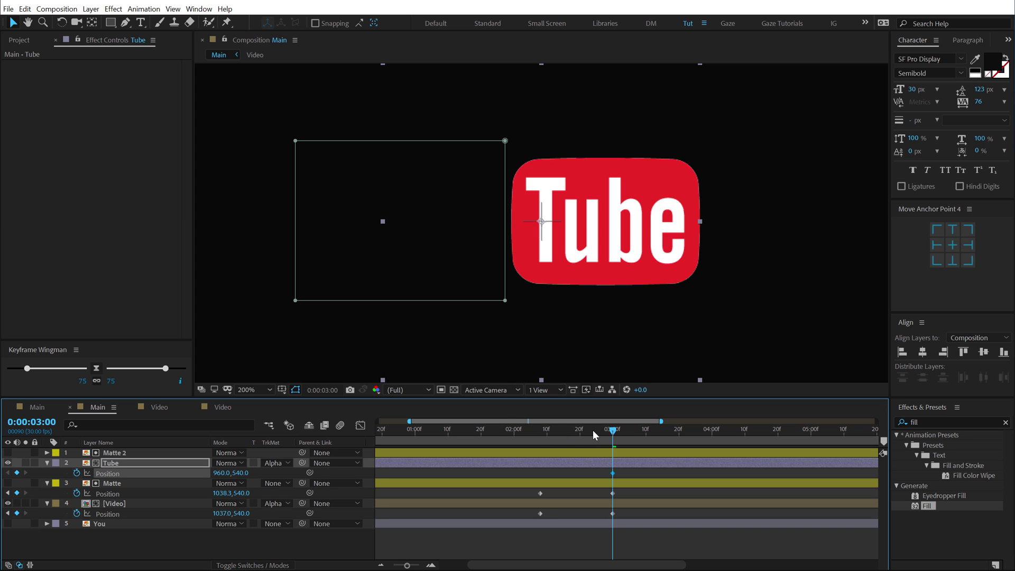
drag(592, 430, 541, 433)
drag(569, 248, 334, 252)
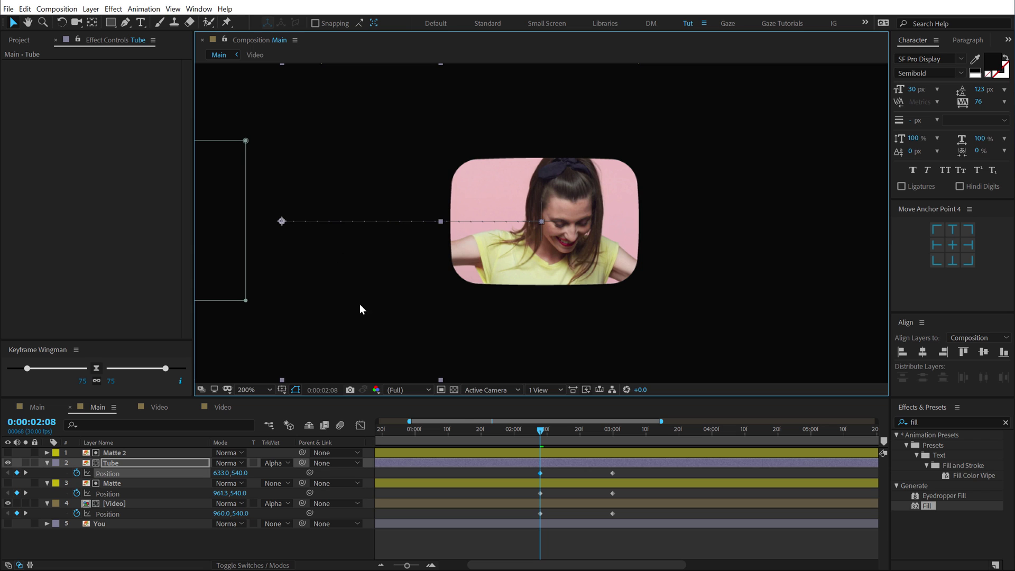
Apply the 75% Keyframe Wingman easing to the Position keyframes of Tube, Matte and Video, and preview the slide
drag(527, 474, 630, 524)
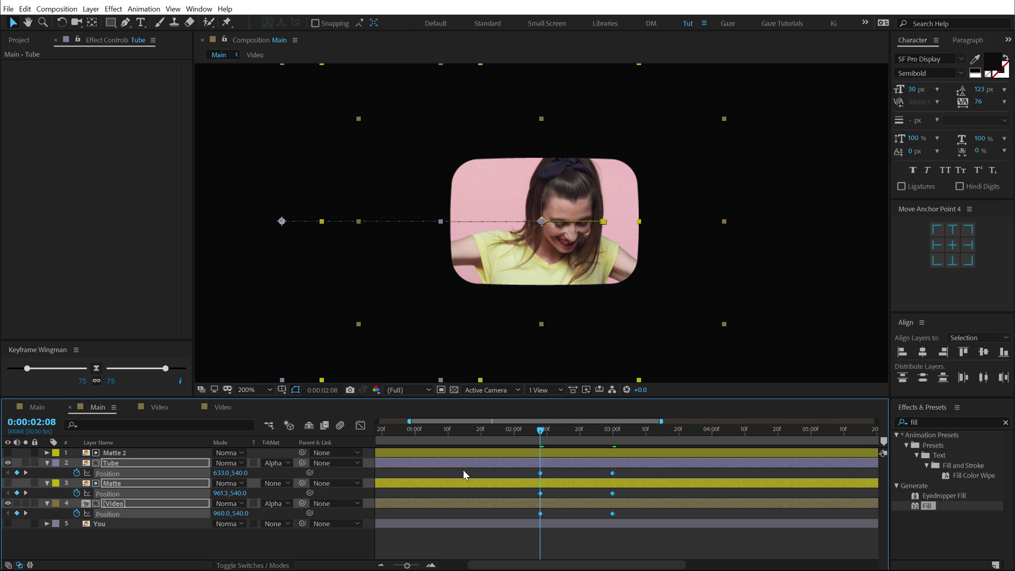
click(96, 370)
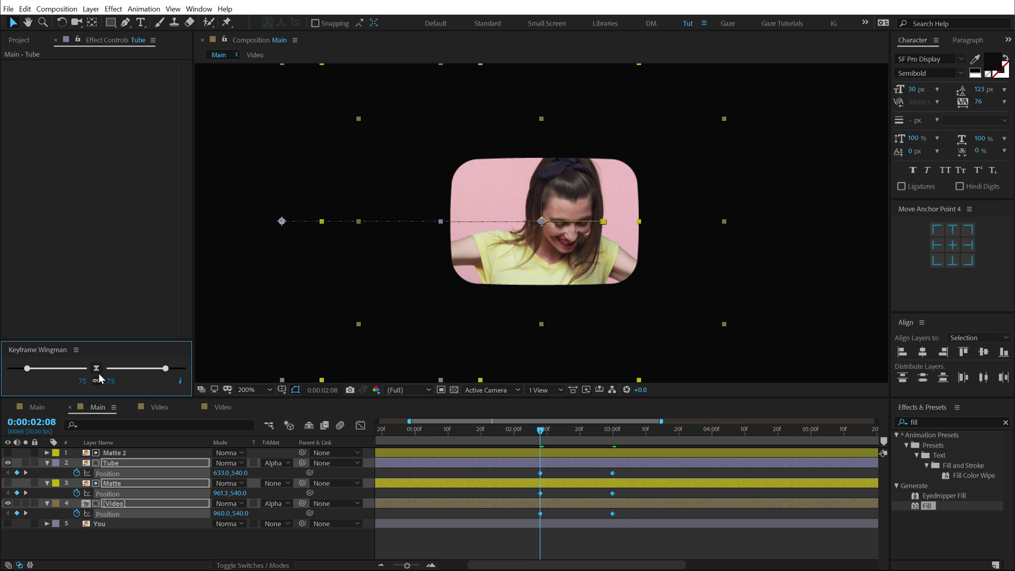
click(580, 541)
scroll(570, 270, down, 2)
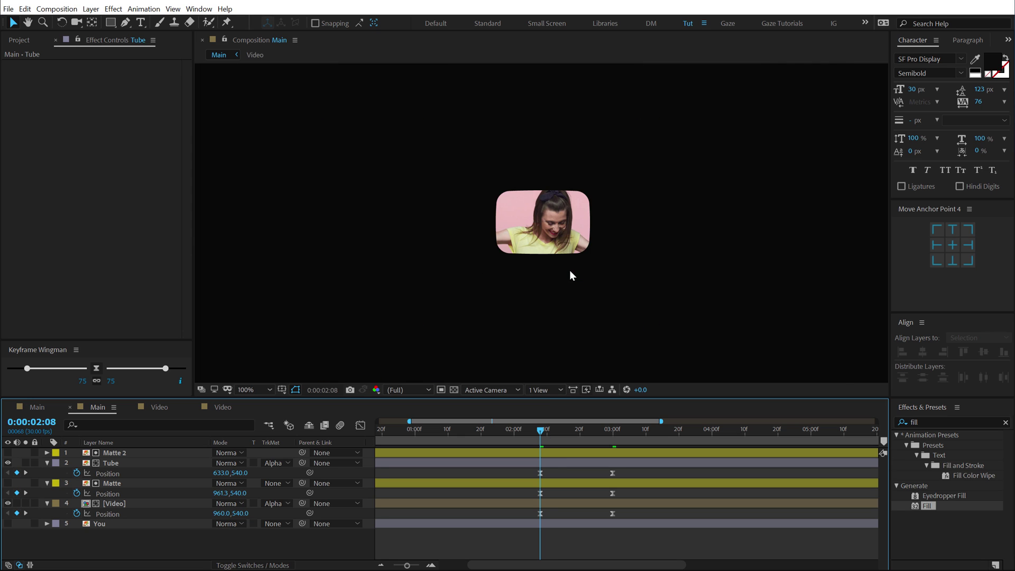
key(space)
click(529, 431)
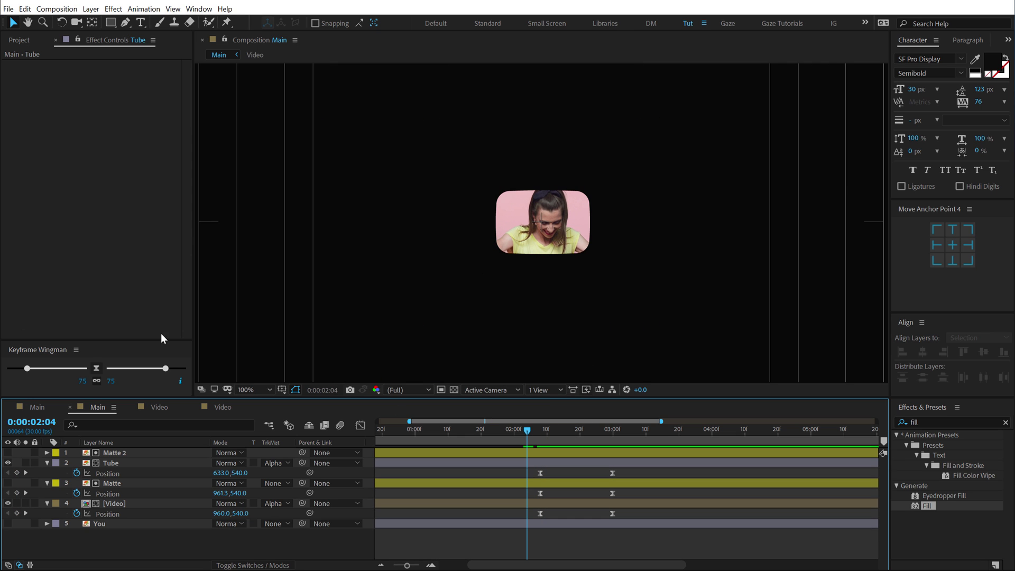
key(space)
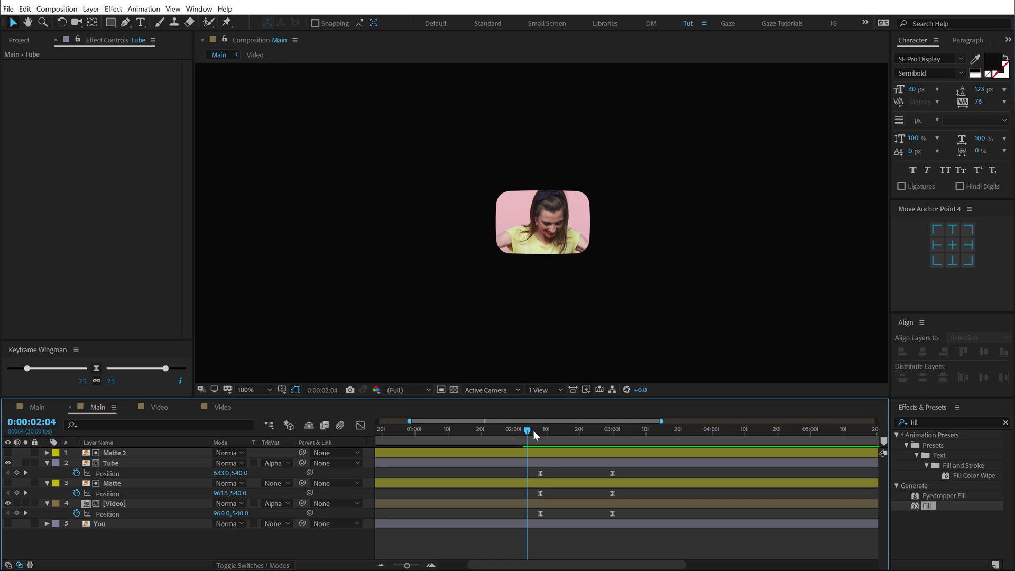
Apply the Simple Choker effect to the Matte layer above Video, checking the logo edge at 0:00:03:00
click(533, 431)
drag(539, 432, 614, 433)
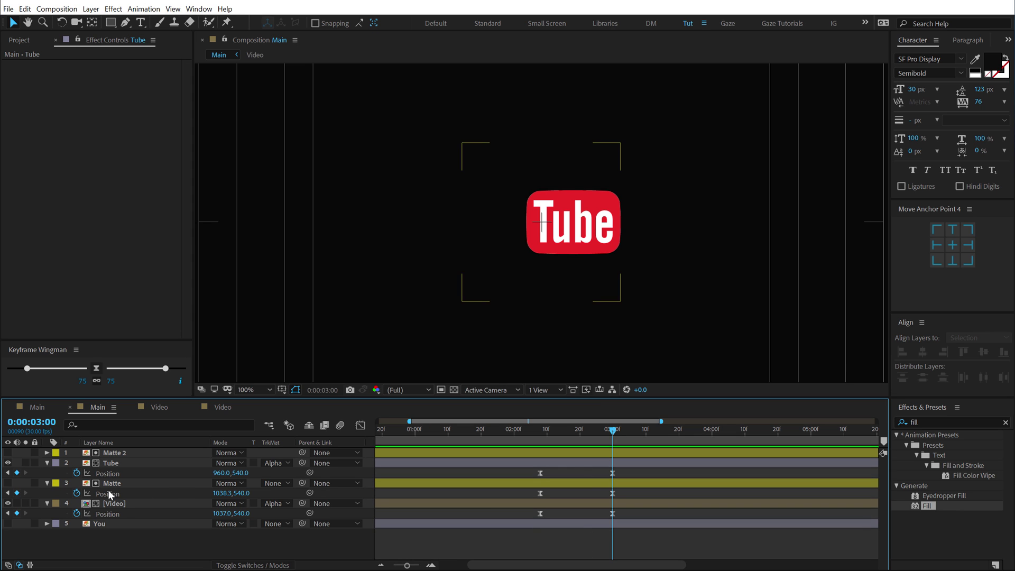
click(116, 506)
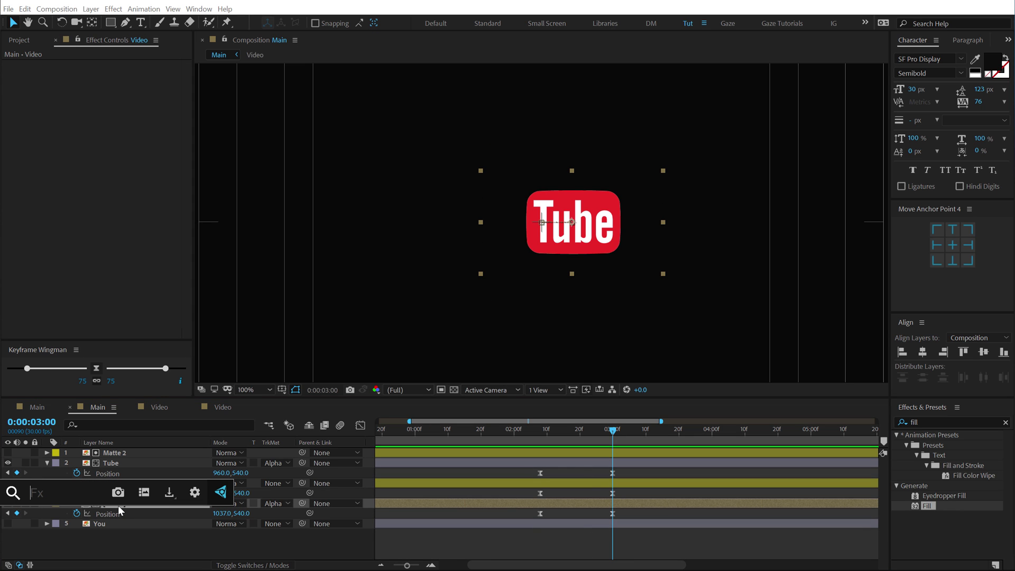
click(109, 485)
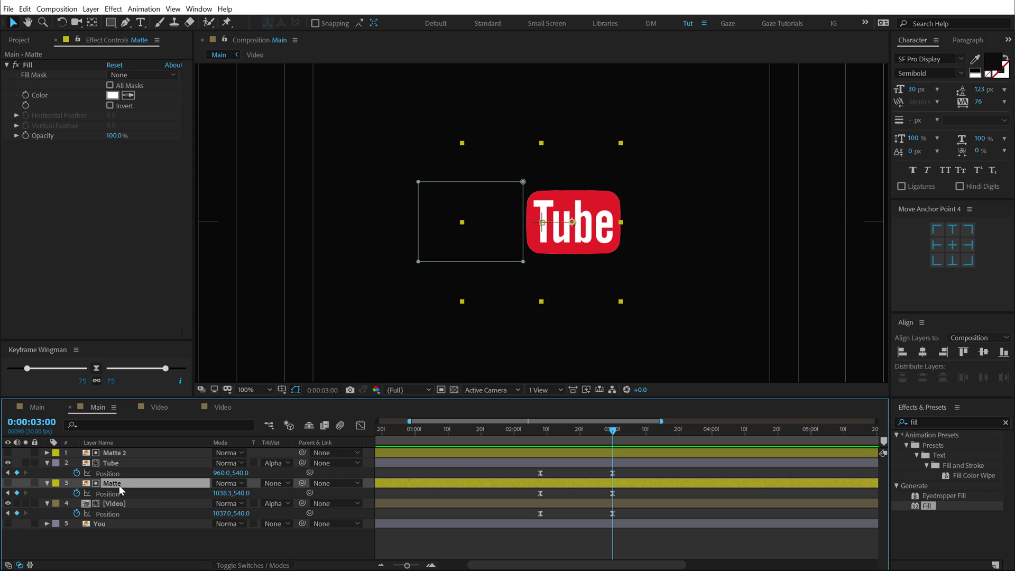
click(930, 422)
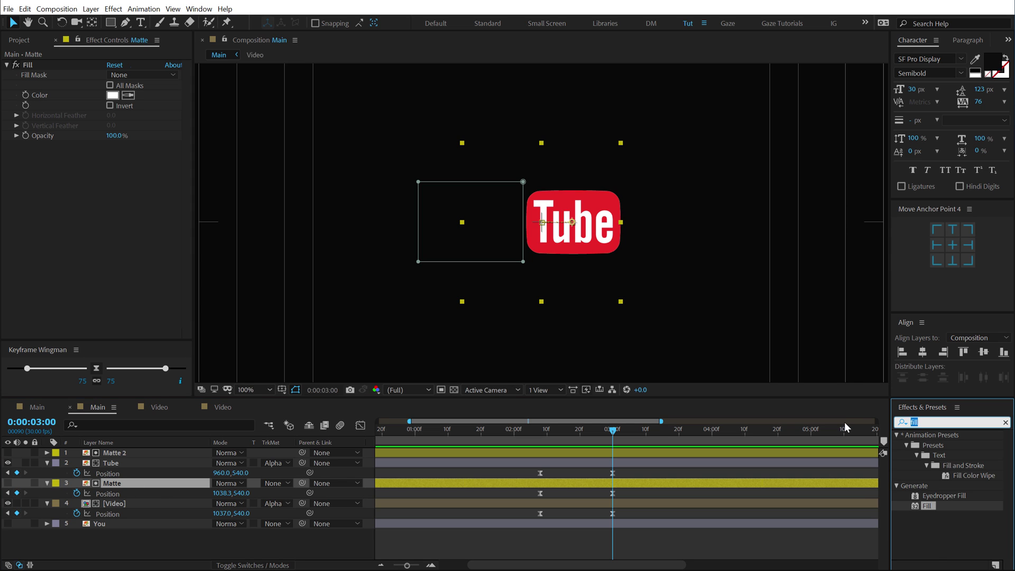
text(simple)
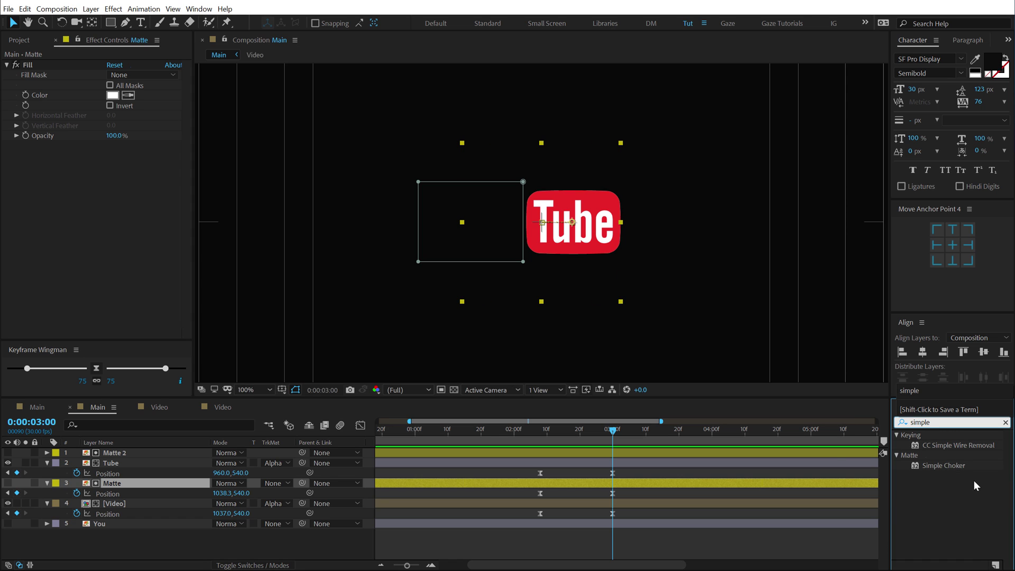
double_click(925, 466)
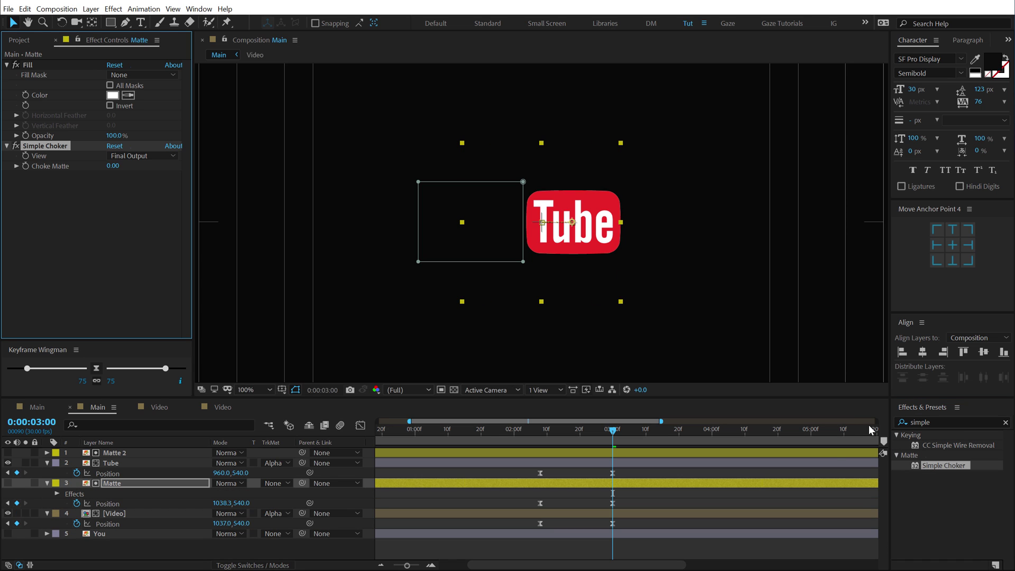
Set the Simple Choker's Choke Matte to 2 on the Matte layer and check the red logo's edges around 0:00:03:00
click(112, 168)
text(2)
click(67, 201)
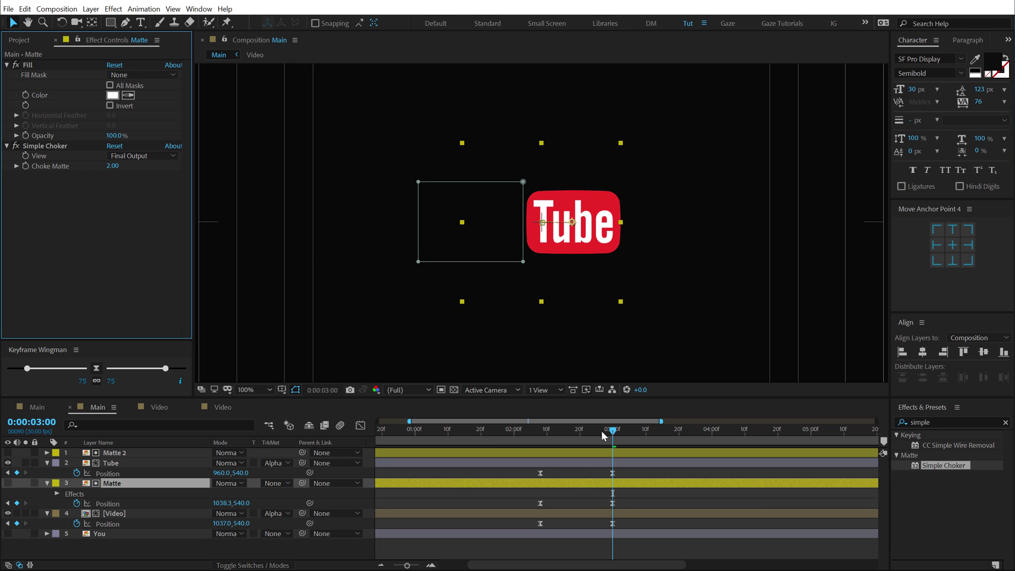
mouse_move(601, 433)
mouse_down()
mouse_move(539, 431)
mouse_move(668, 438)
mouse_move(527, 442)
mouse_move(612, 447)
mouse_up()
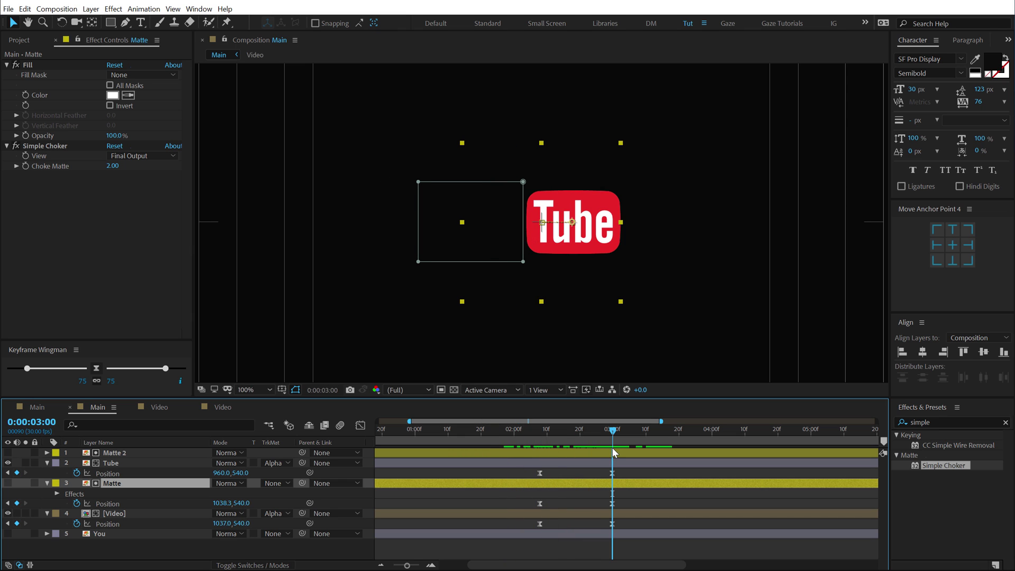
Show the You layer, keyframe its Position at 0:00:03:00, and at 0:00:02:08 slide it right behind the video shape to X 1067
click(8, 534)
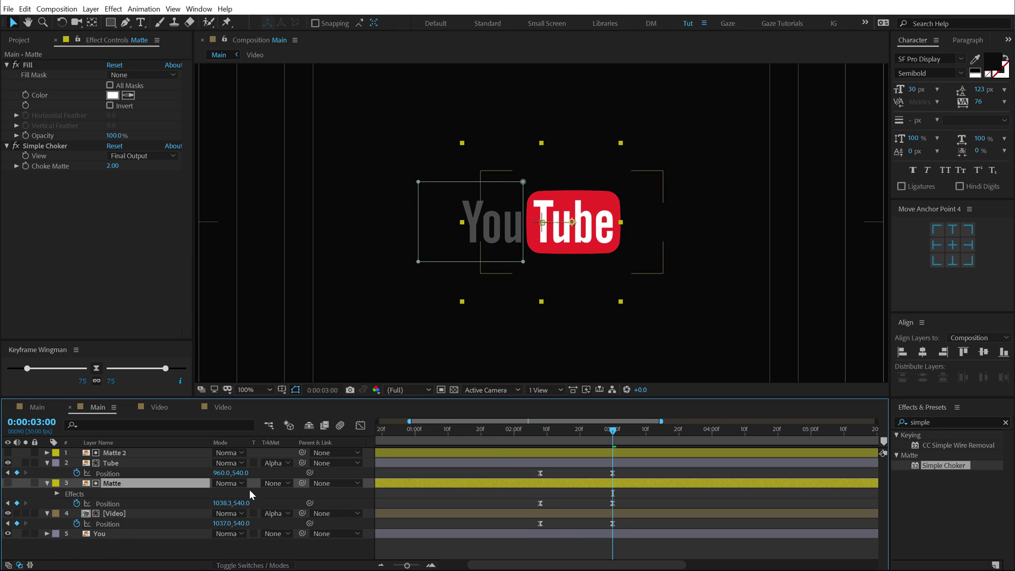
click(103, 534)
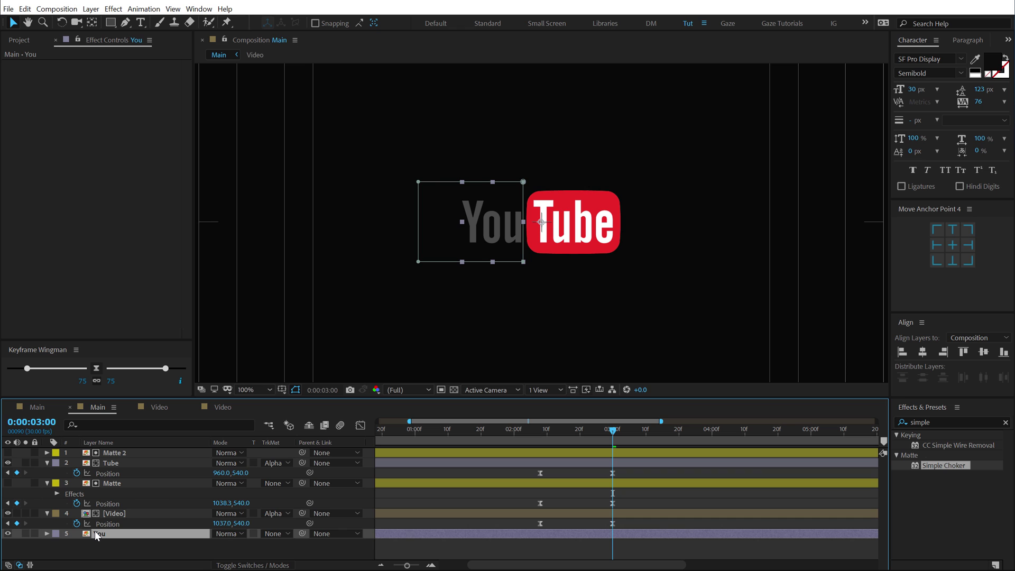
key(p)
click(77, 544)
drag(556, 429, 541, 430)
drag(472, 227, 515, 230)
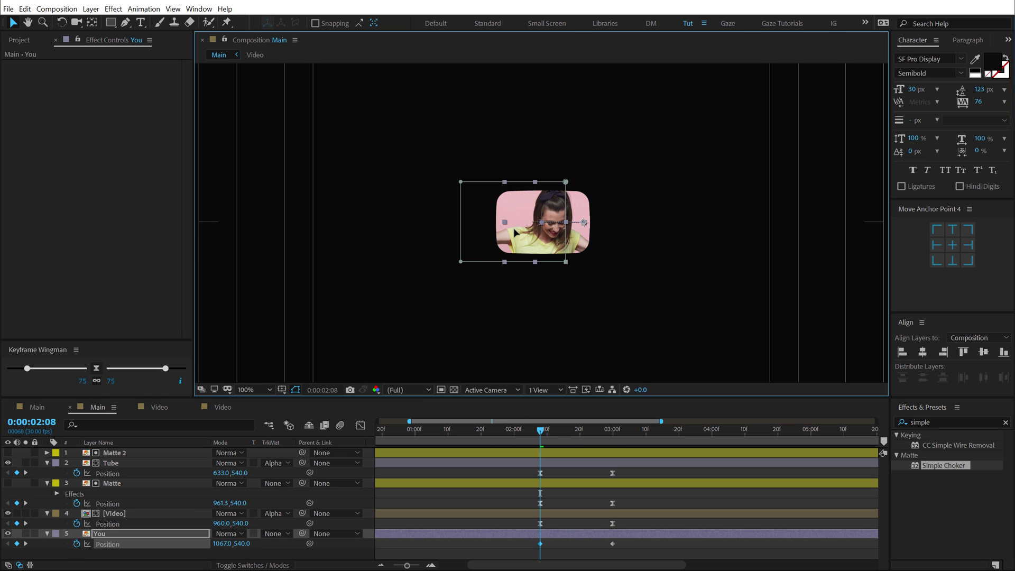
Apply the 75% Keyframe Wingman easing to both Position keyframes of the You layer and preview the reveal
drag(530, 556, 619, 542)
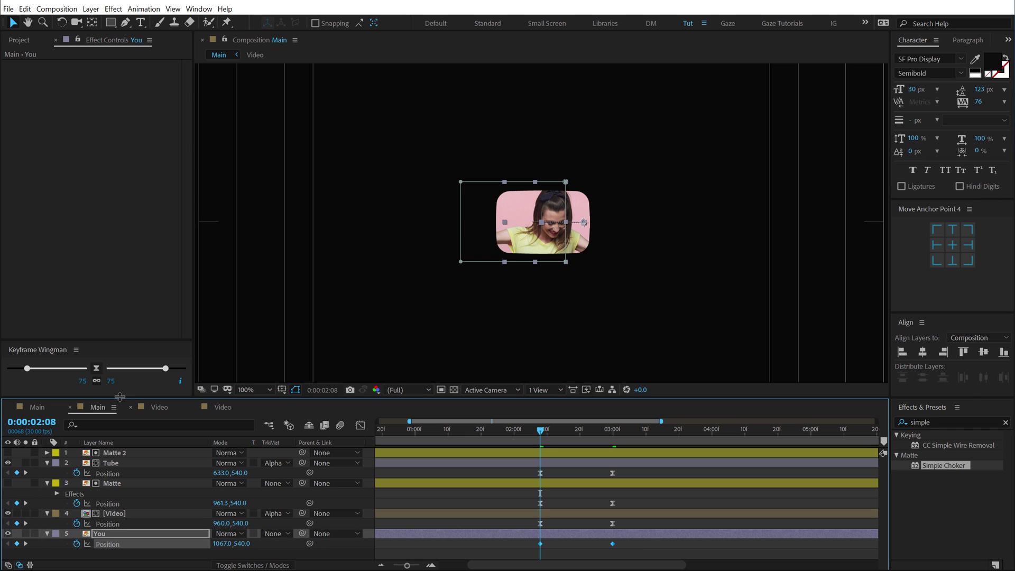
click(96, 369)
key(space)
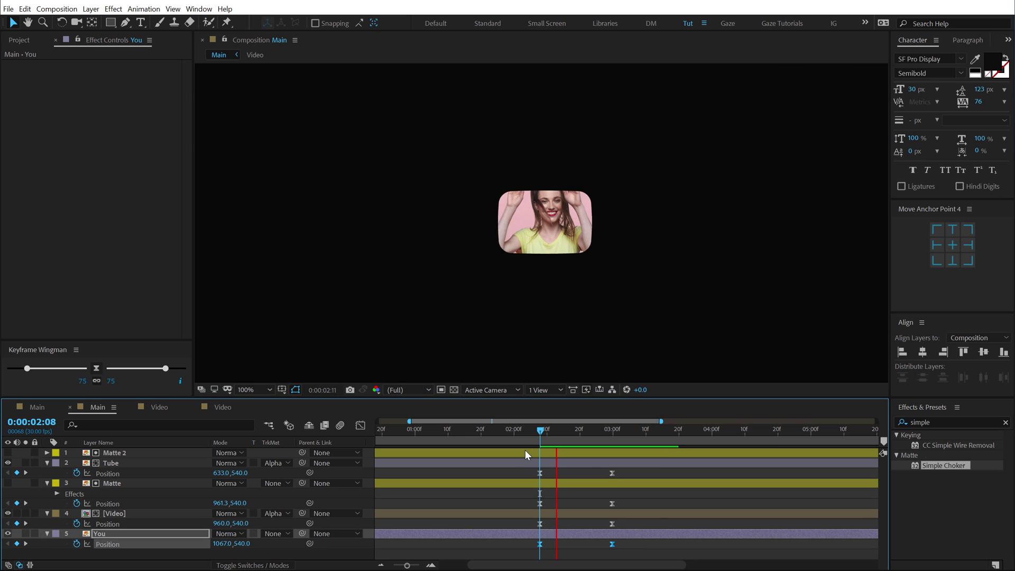
mouse_move(535, 430)
mouse_down()
mouse_move(631, 432)
mouse_move(533, 430)
mouse_up()
key(space)
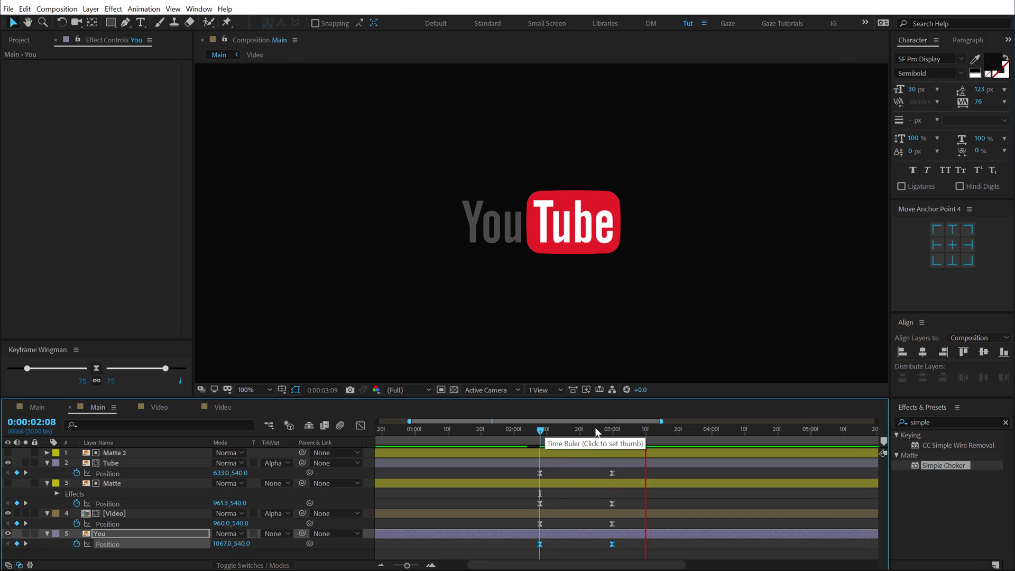
key(space)
Extend the slide by moving the final Position keyframes of Tube, Matte, Video and You about 6 frames past 0:00:03:00, and preview it
drag(604, 474, 624, 542)
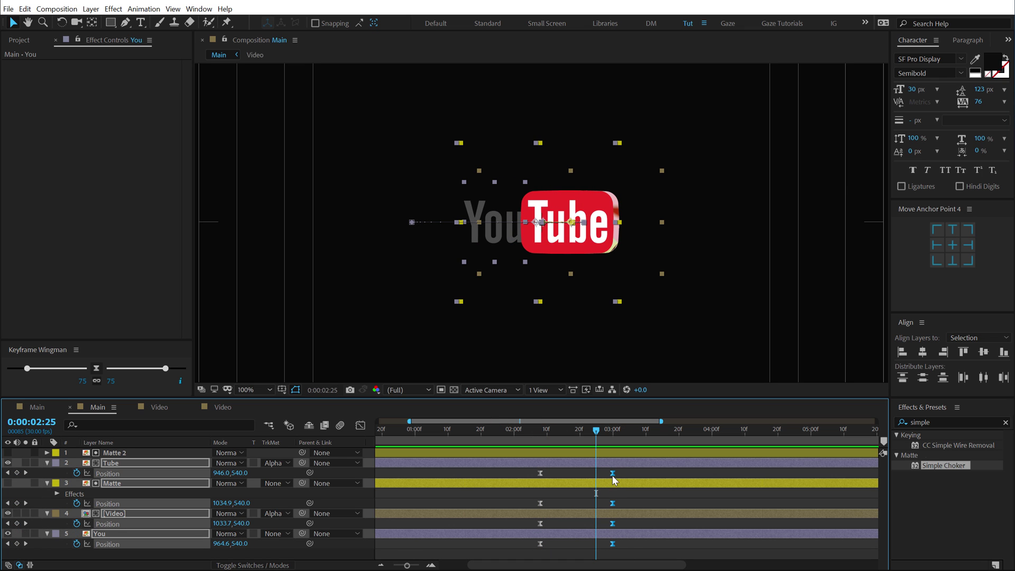
drag(612, 475, 632, 475)
click(540, 438)
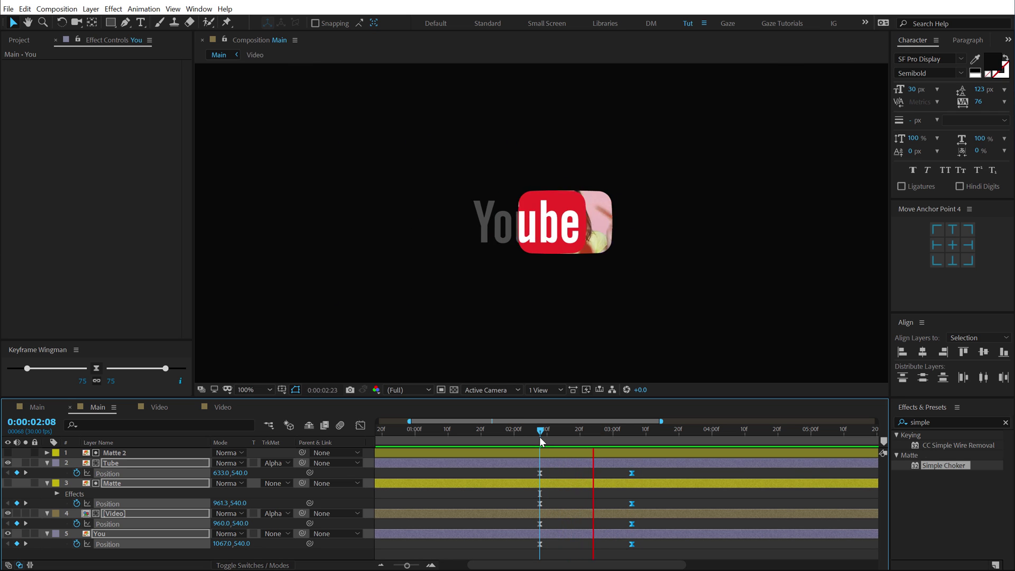
drag(539, 437, 589, 442)
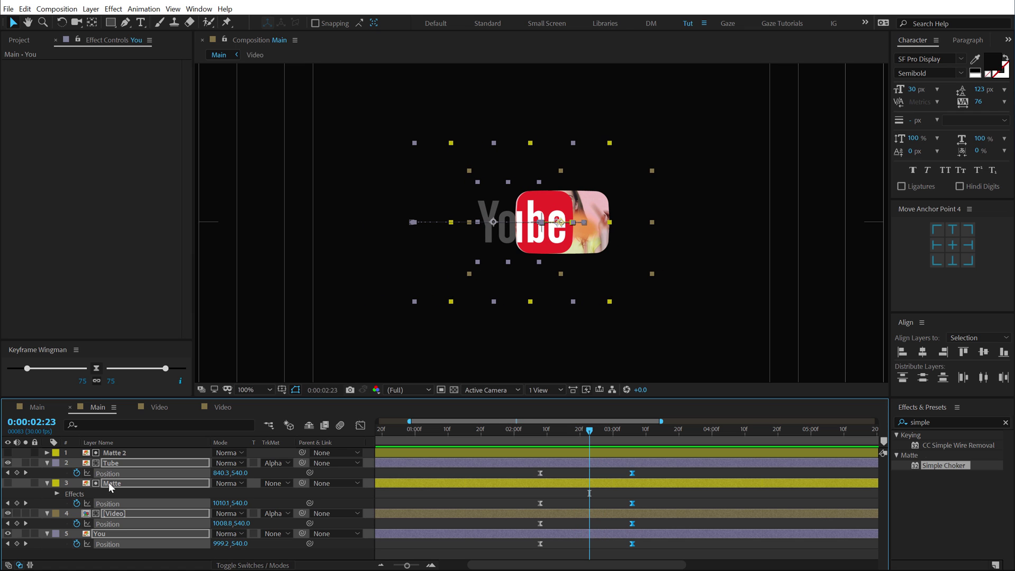
Reveal all layers' keyframes, align Matte 2's final Position keyframe with the other layers', apply the 75% Wingman easing to its Position keyframes, and preview
key(ctrl+a)
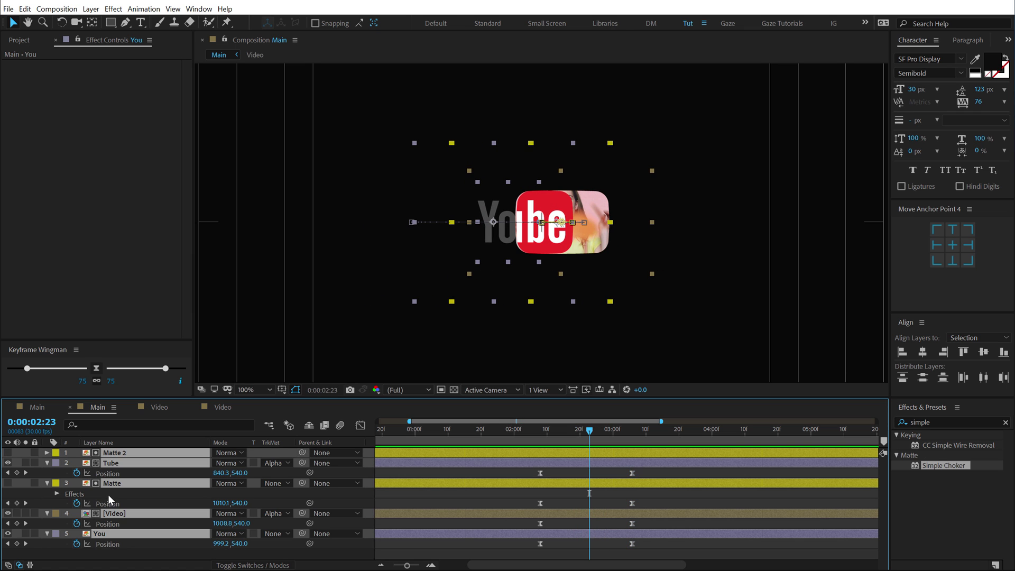
key(u)
drag(613, 463, 630, 464)
drag(535, 465, 637, 455)
click(96, 370)
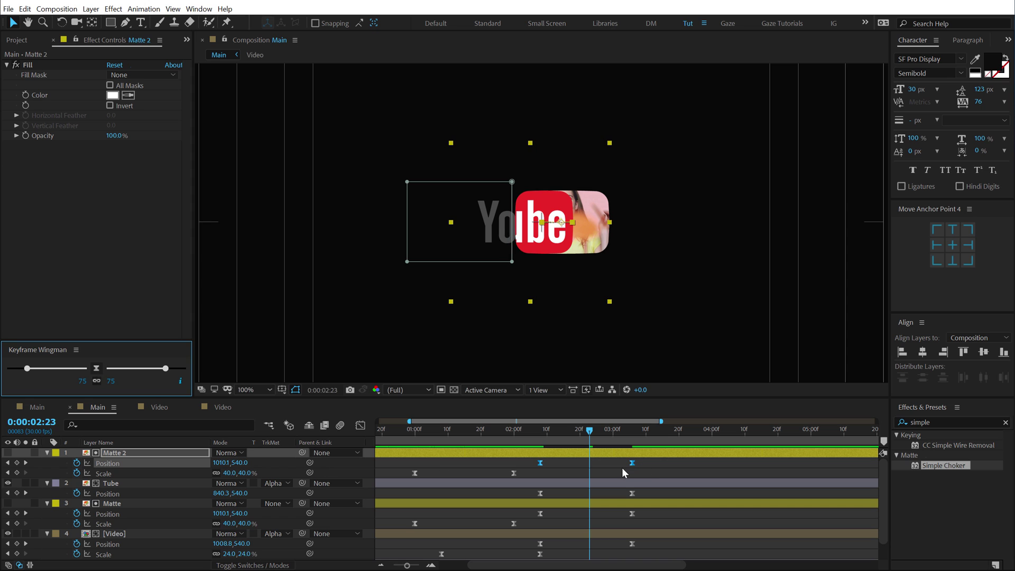
key(space)
key(space)
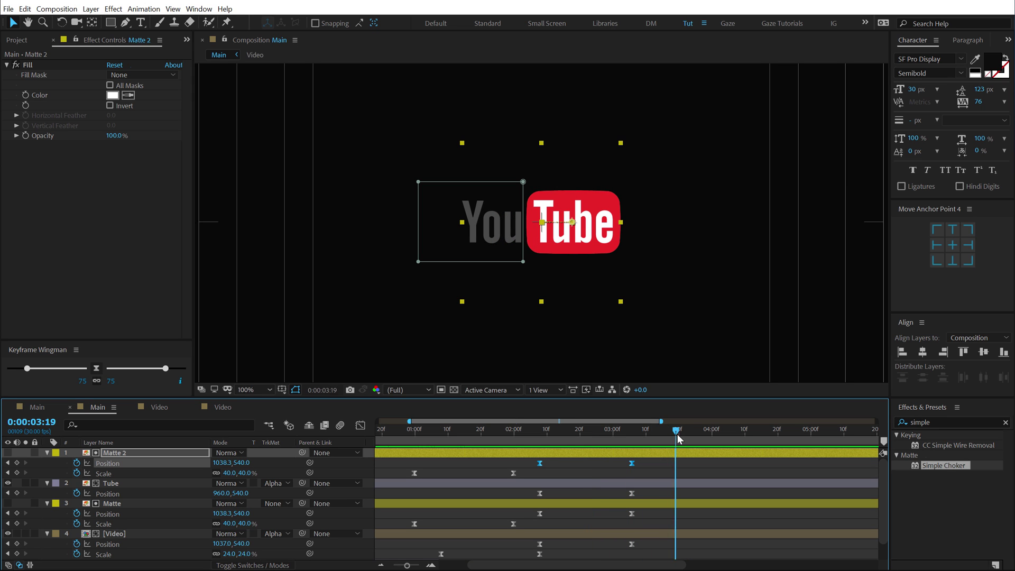
End the work area at about 0:00:03:23 and preview the animation with the composition view at 50%
key(n)
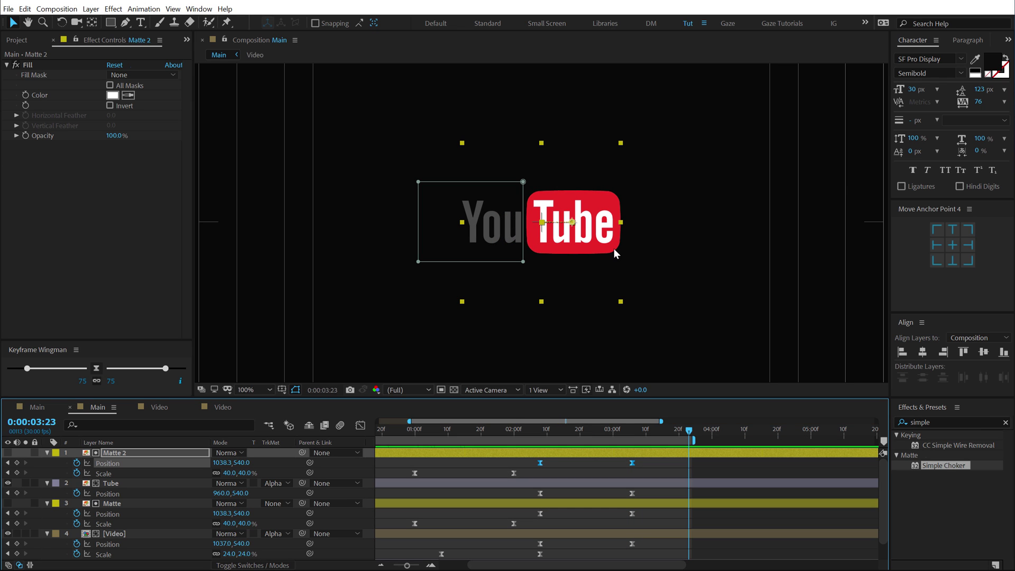
key(comma)
key(comma)
key(space)
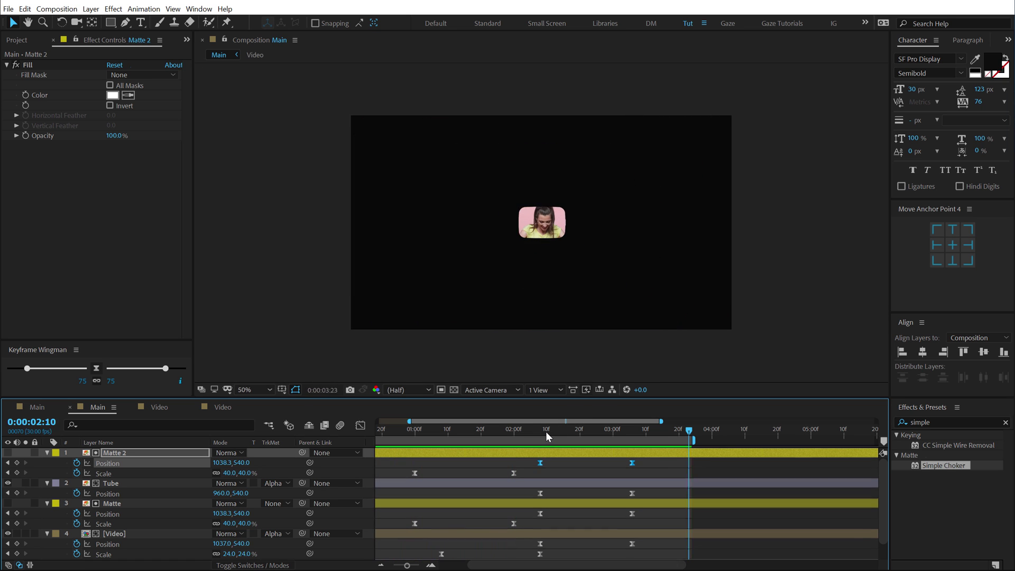
Collapse all layers, trim the starts of the Tube and You layers to 0:00:02:08, and preview the animation from the beginning
drag(547, 433, 523, 436)
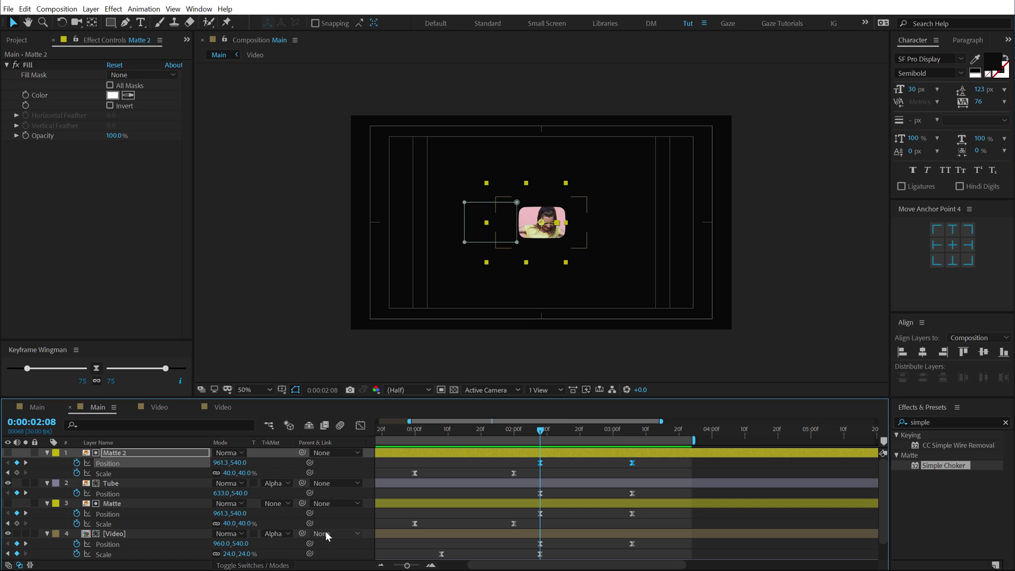
key(F2)
key(u)
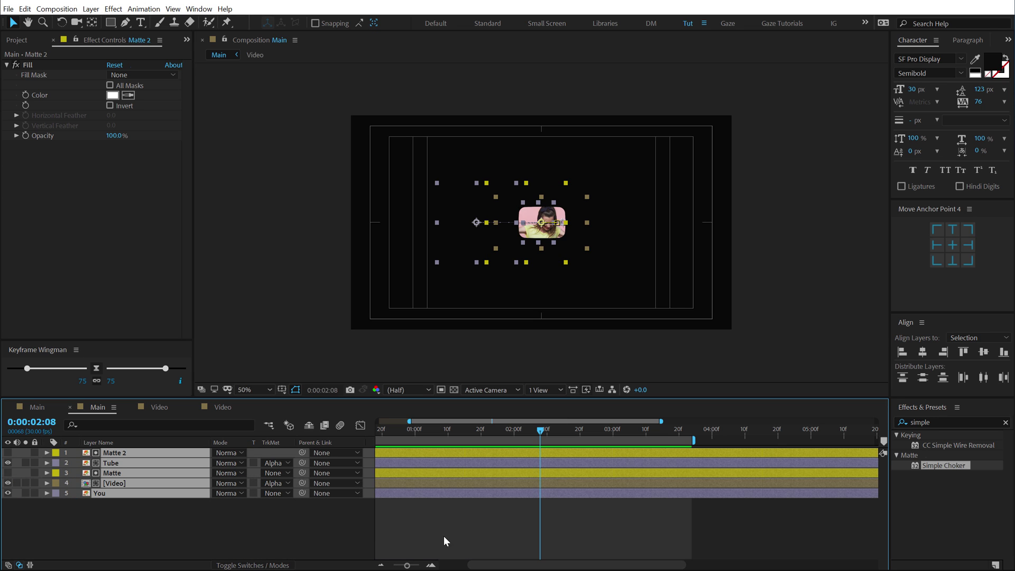
key(semicolon)
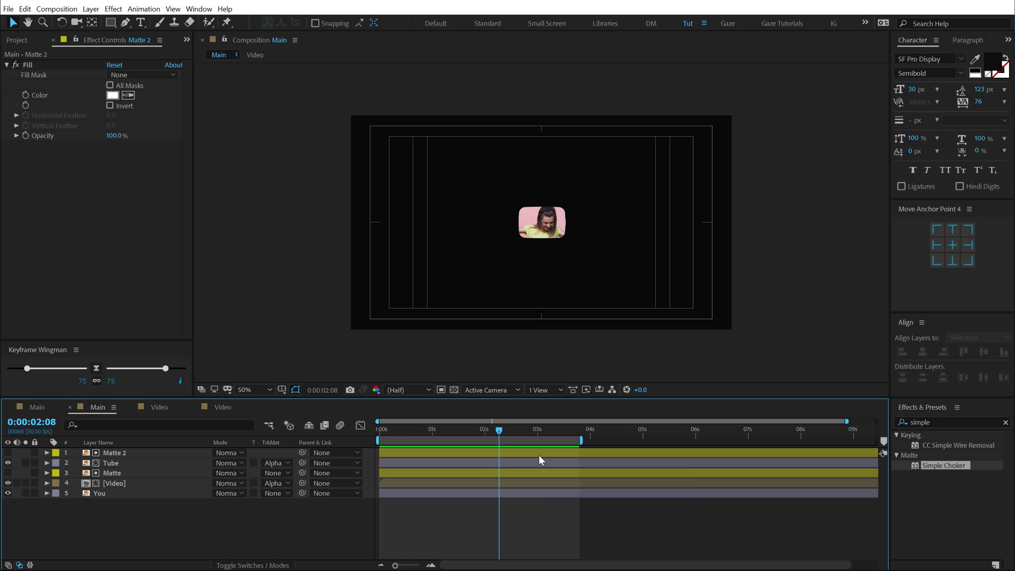
click(111, 463)
key(alt+bracketleft)
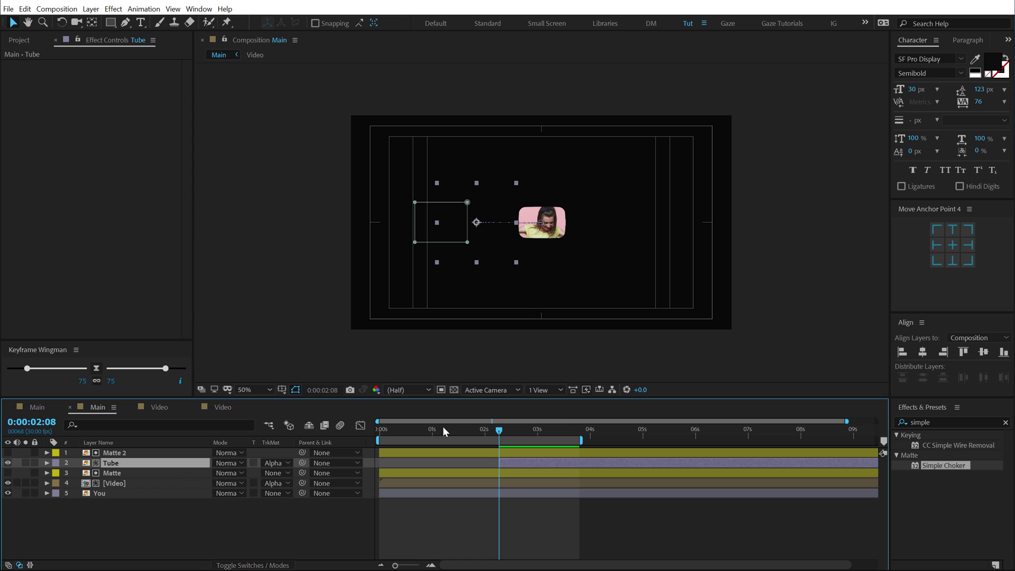
click(490, 493)
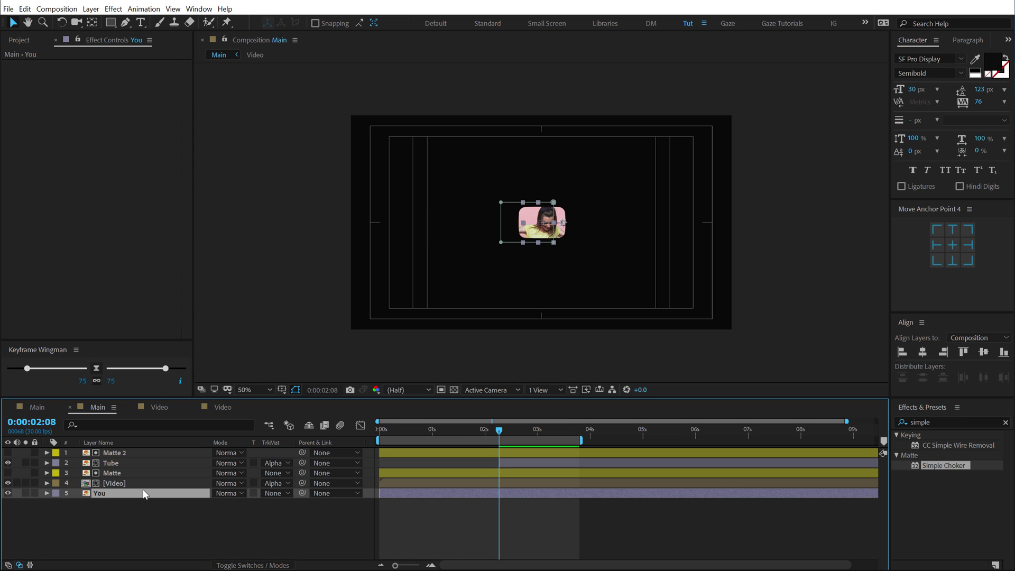
key(alt+bracketleft)
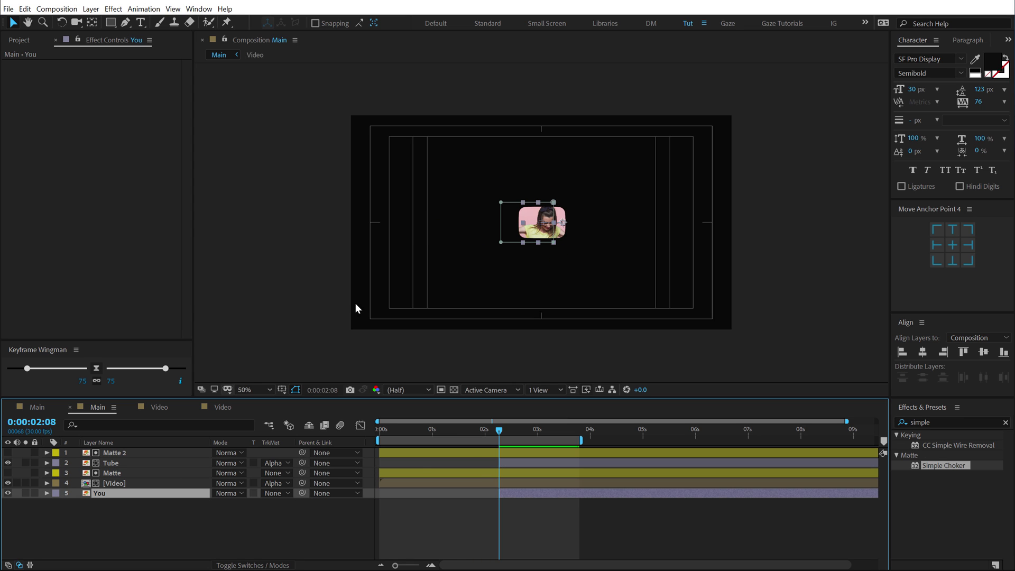
drag(449, 428, 326, 440)
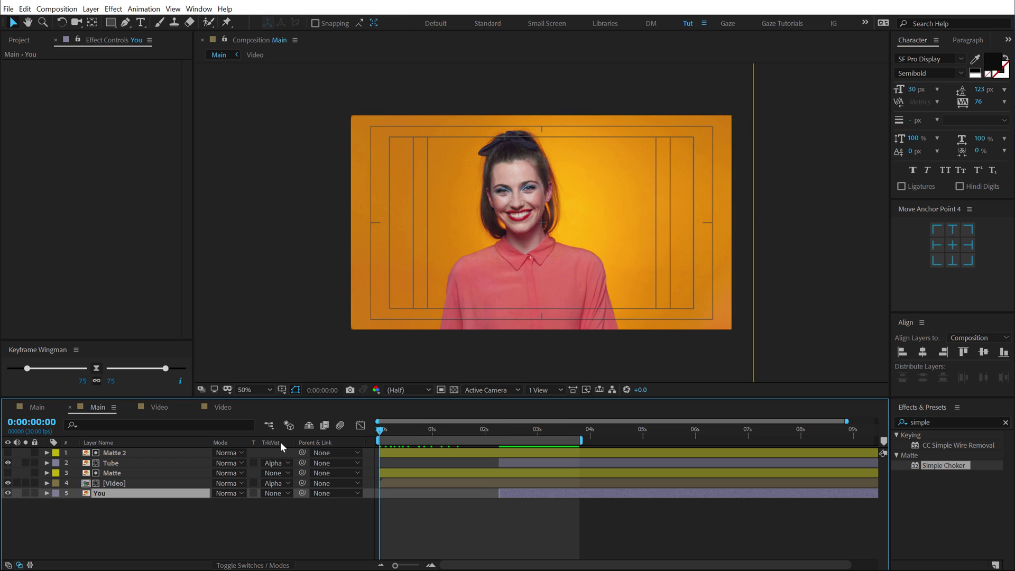
key(space)
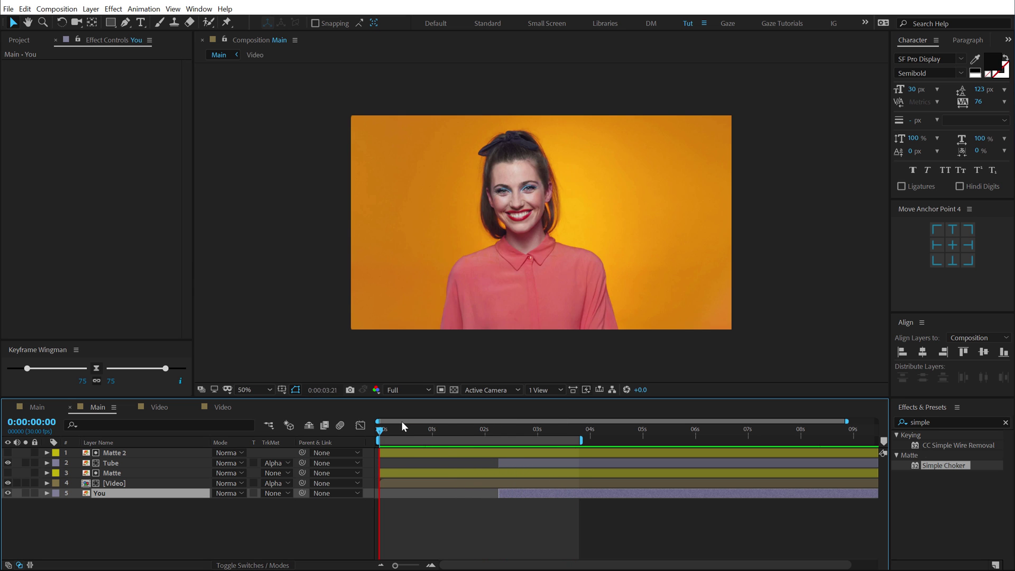
Set the Main composition's background color to FFFFFF, viewing the finished logo at 0:00:03:12
click(537, 430)
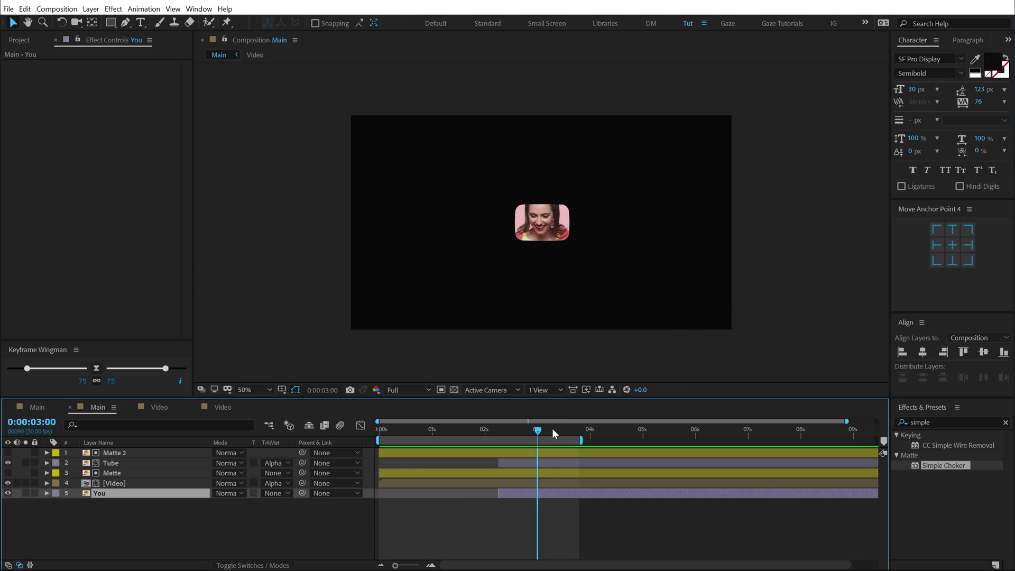
click(559, 430)
click(150, 548)
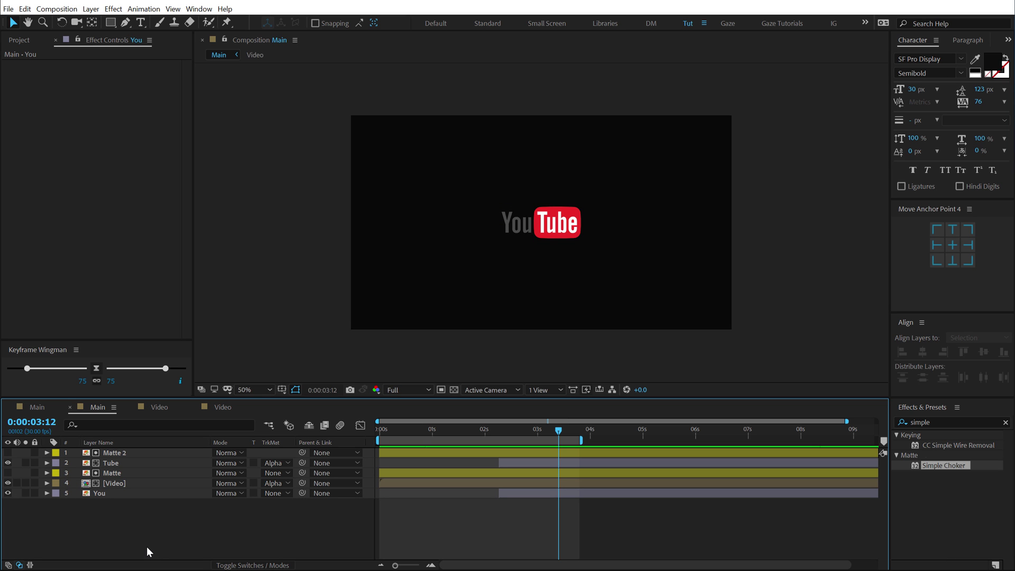
key(ctrl+k)
click(408, 335)
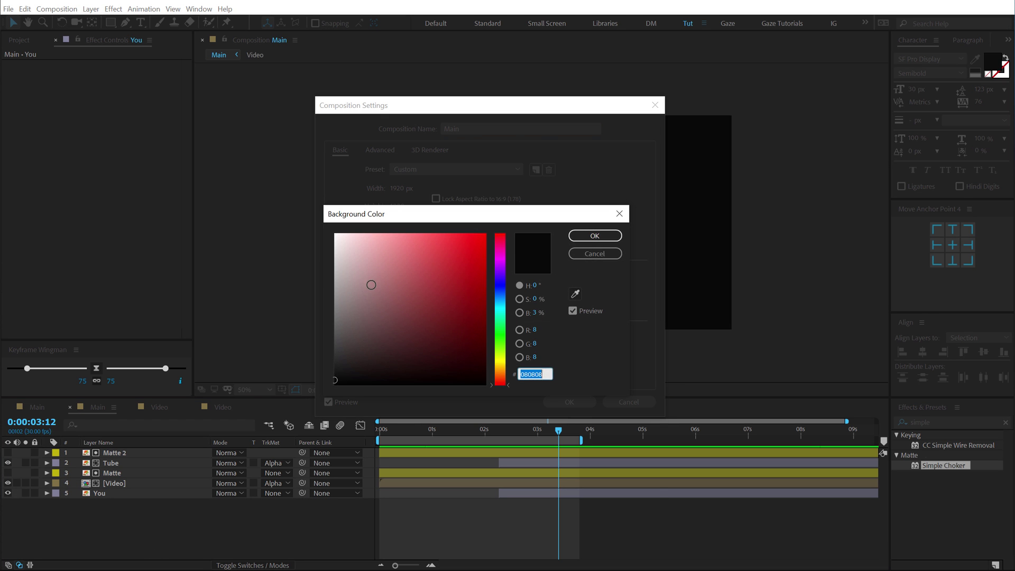
text(ffffff)
click(592, 236)
click(584, 401)
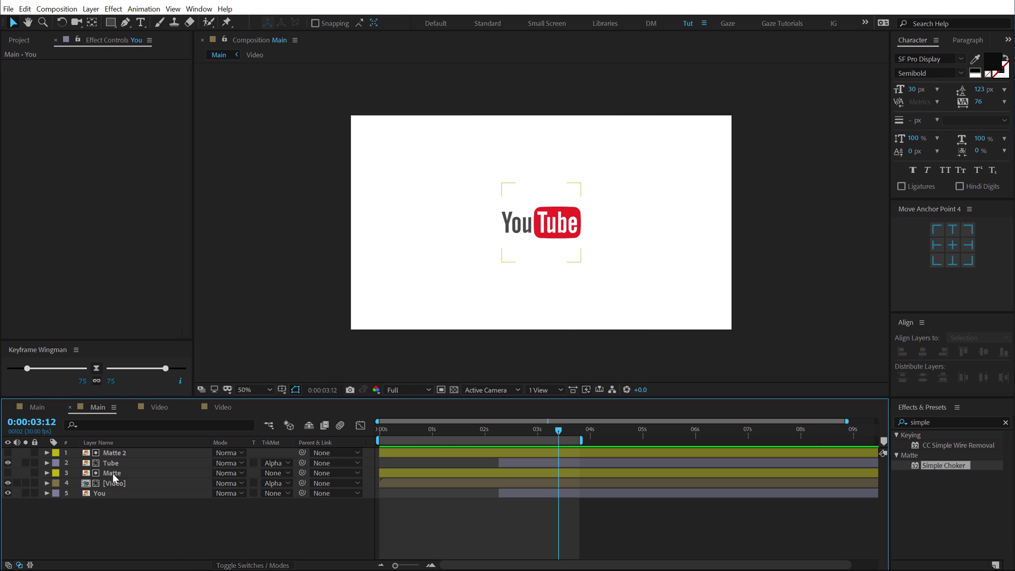
Apply a Fill effect to the You layer and set its color to 0A0A0A
click(109, 493)
click(941, 422)
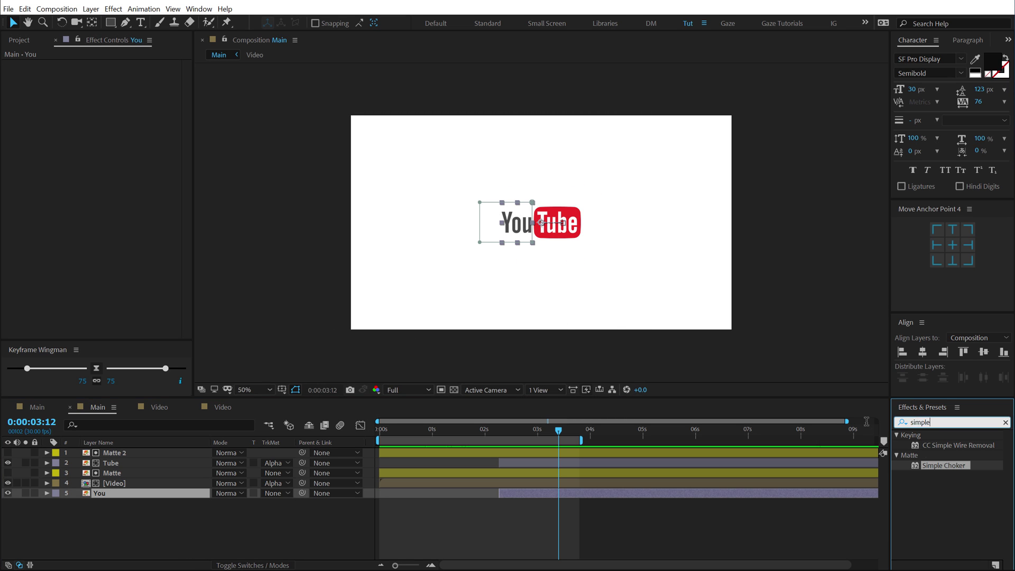
text(fill)
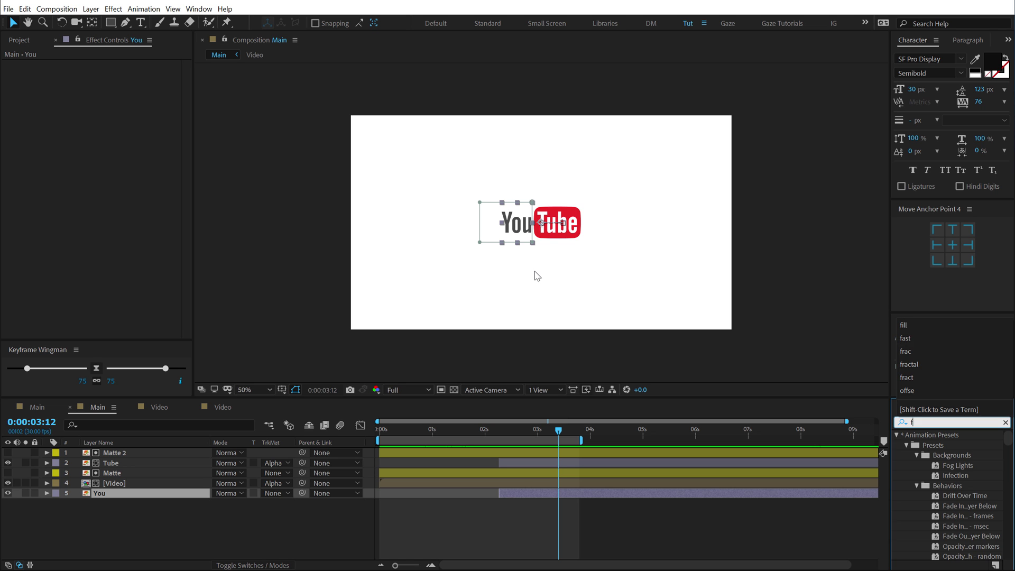
double_click(925, 506)
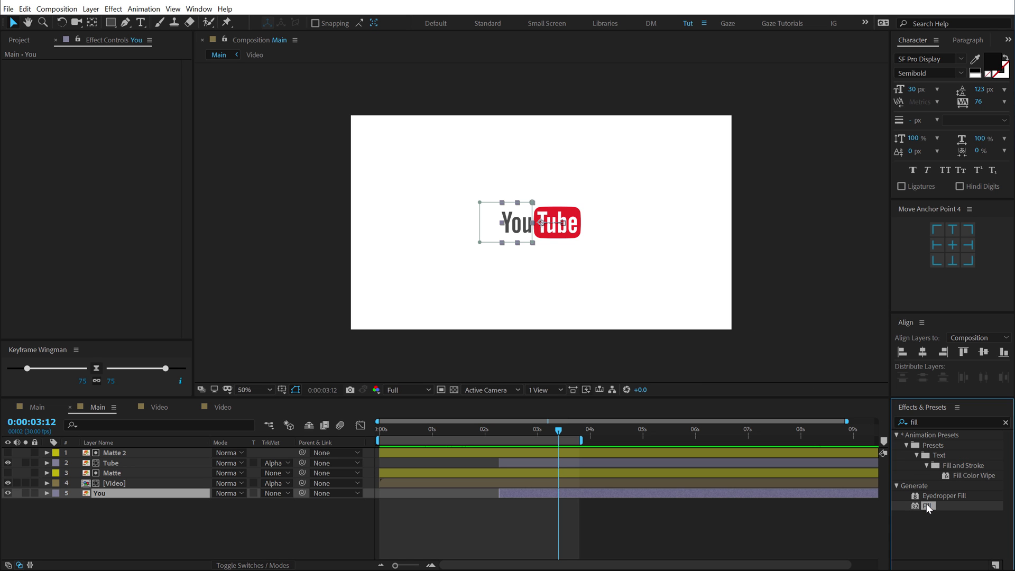
click(112, 96)
text(0A0A0A)
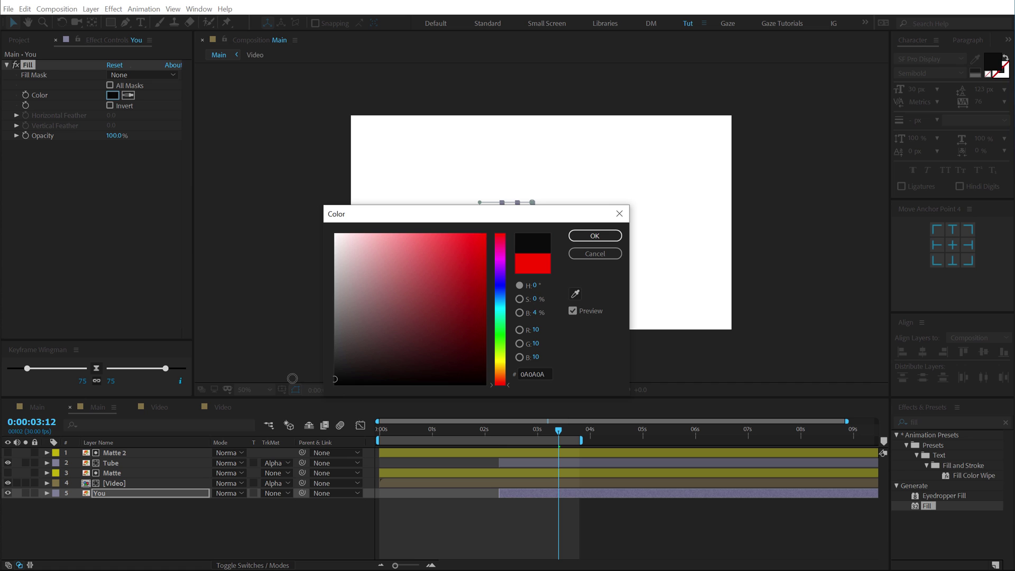
click(606, 239)
click(257, 532)
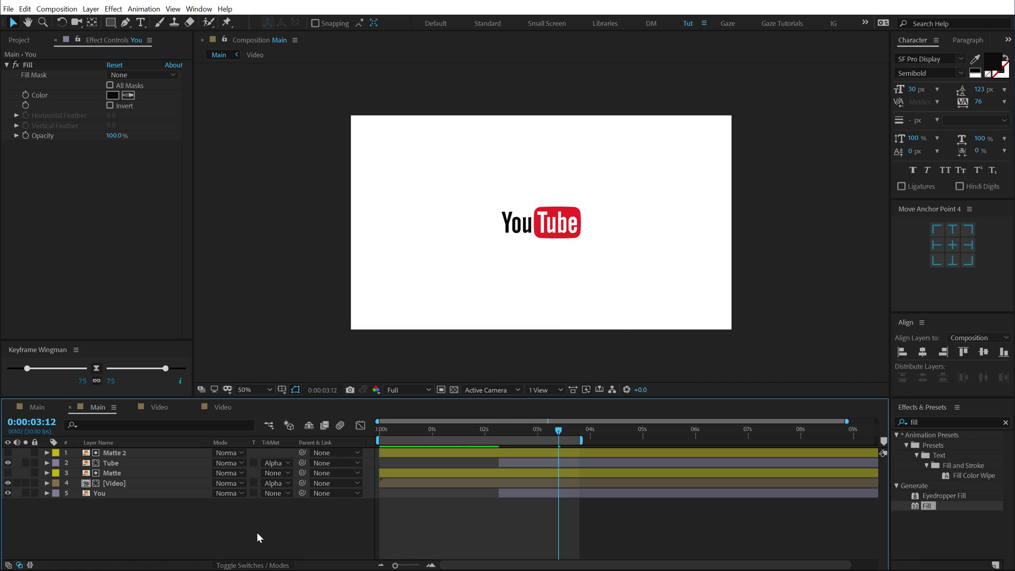
At 0:00:03:17, add a text layer reading "Broadcast Yourself." below the logo, checking the tagline in the other Main composition
click(549, 429)
drag(548, 430, 555, 456)
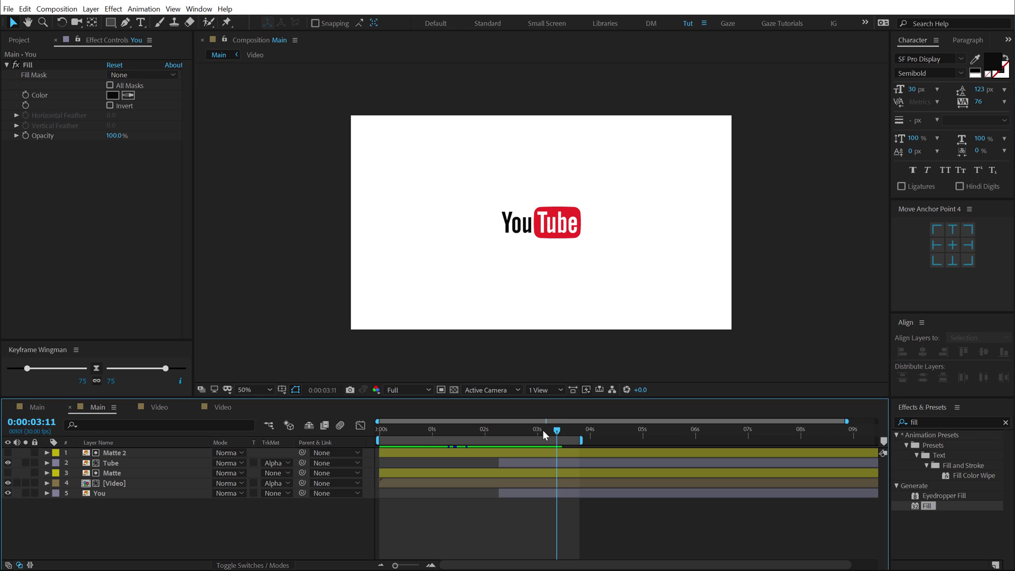
drag(542, 430, 568, 427)
click(140, 22)
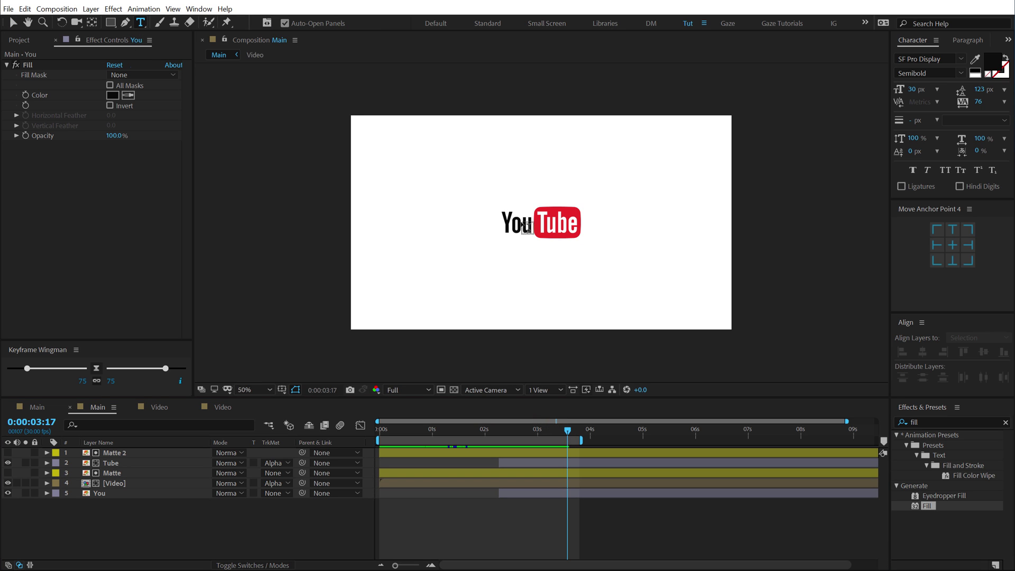
key(slash)
click(480, 292)
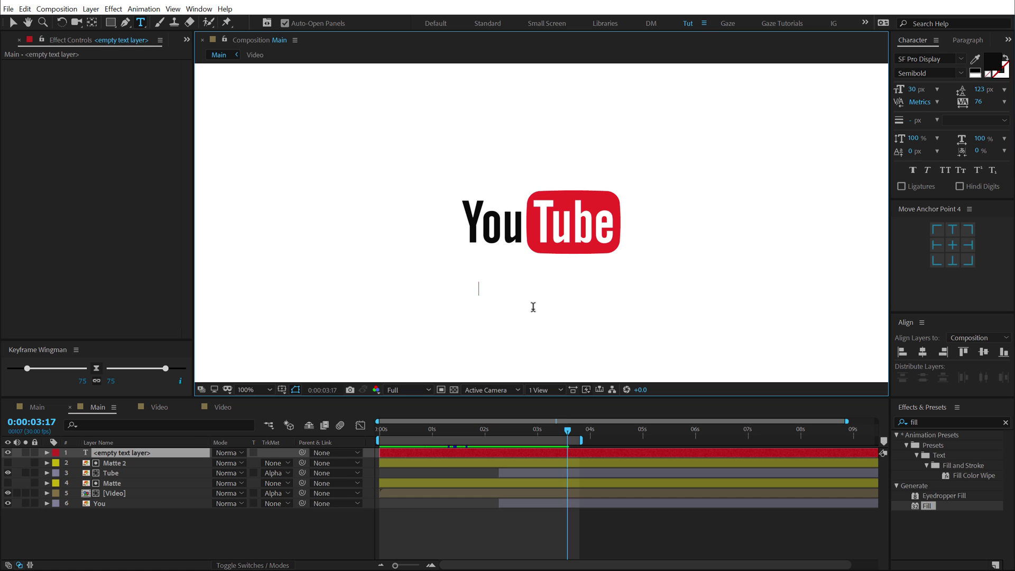
click(39, 408)
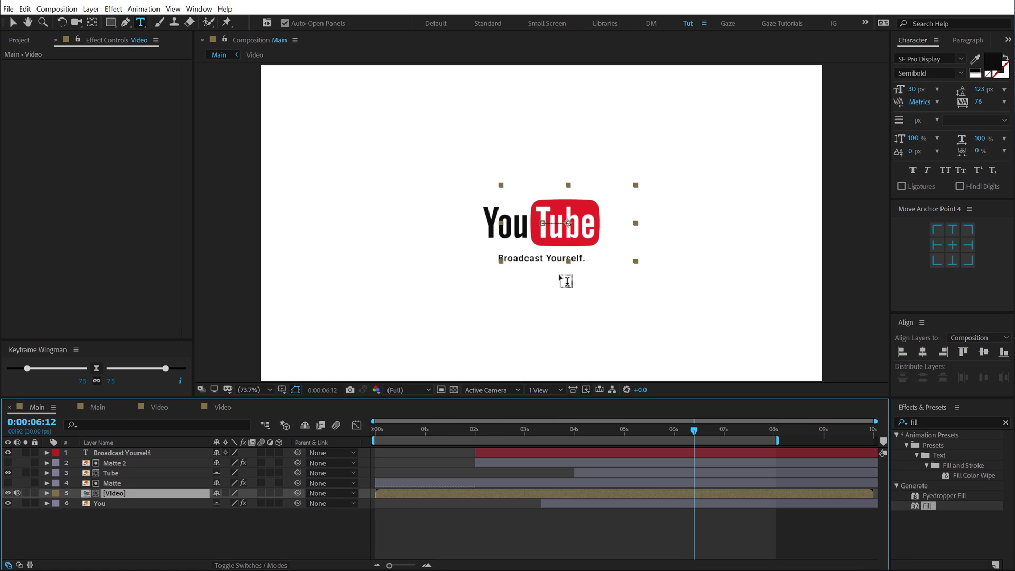
click(92, 410)
text(Broadcast Yourself)
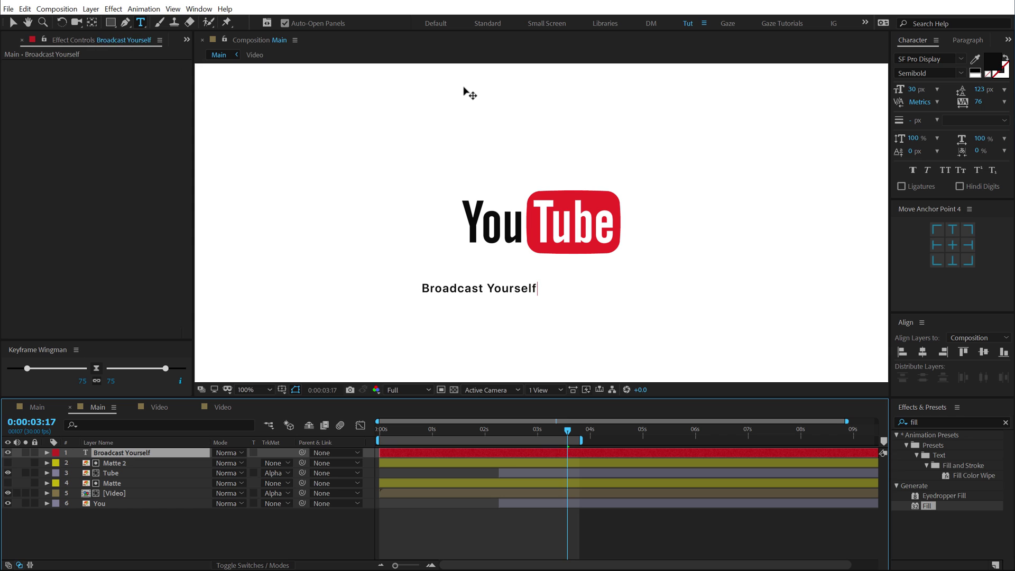
text(.)
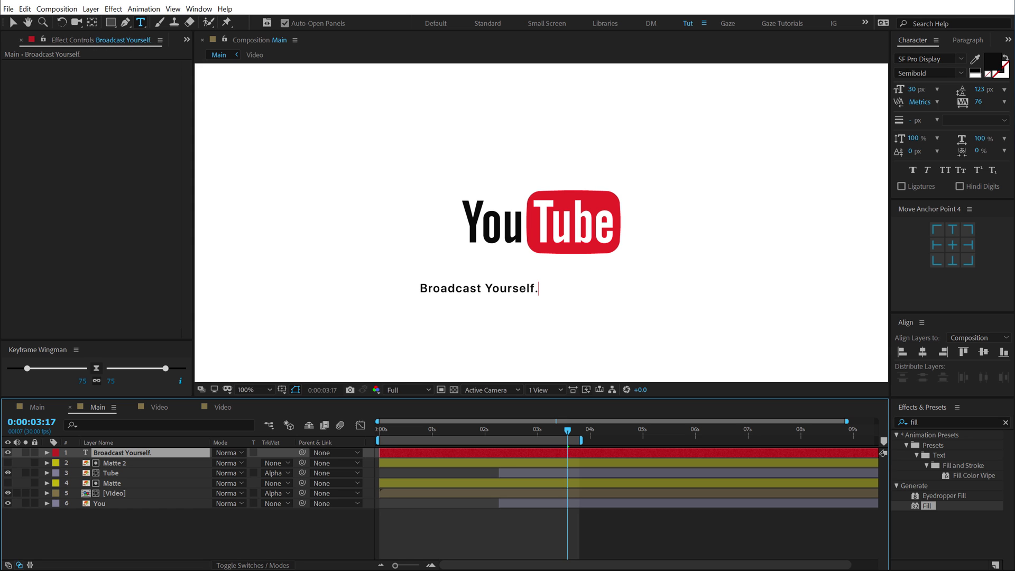
Center the "Broadcast Yourself." text horizontally in the composition and move it up to just beneath the YouTube logo
click(12, 23)
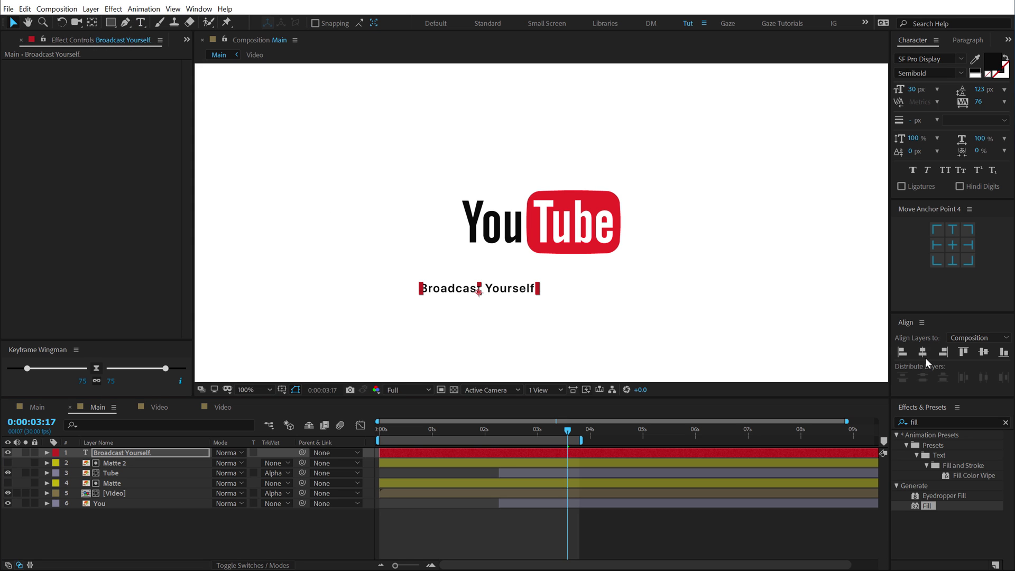
click(923, 352)
drag(573, 290, 572, 276)
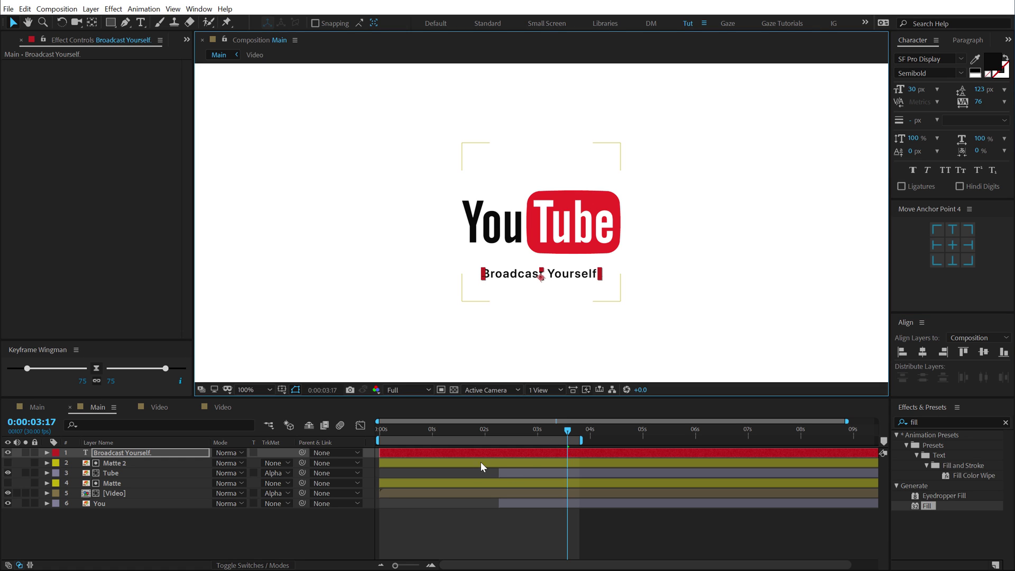